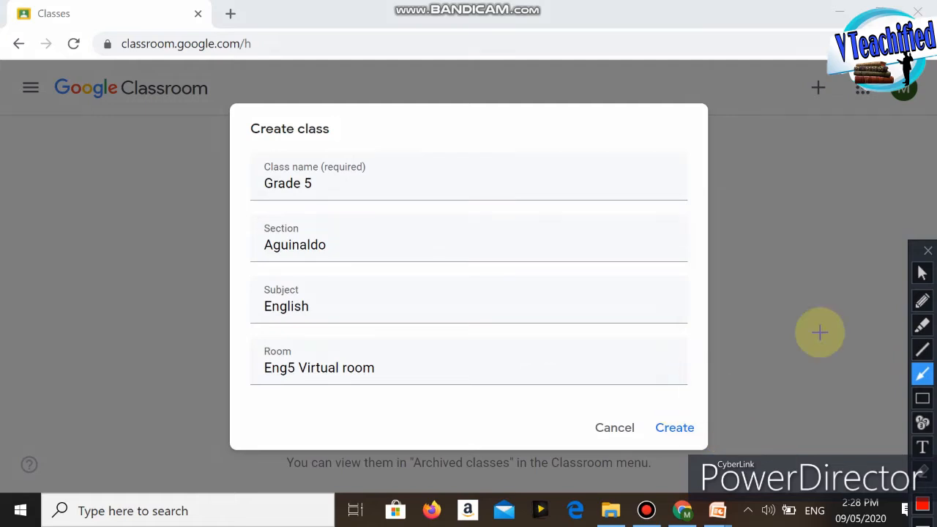
Step: Create the Grade 5 class for section Aguinaldo and draw a red arrow toward the dialog's Create option
{"action": "left_click", "coordinate": [924, 274]}
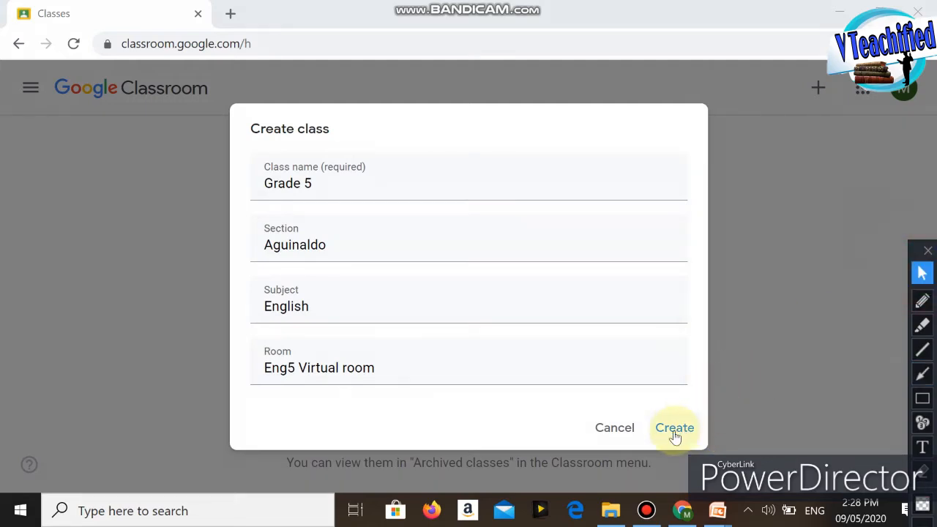
{"action": "left_click", "coordinate": [675, 429]}
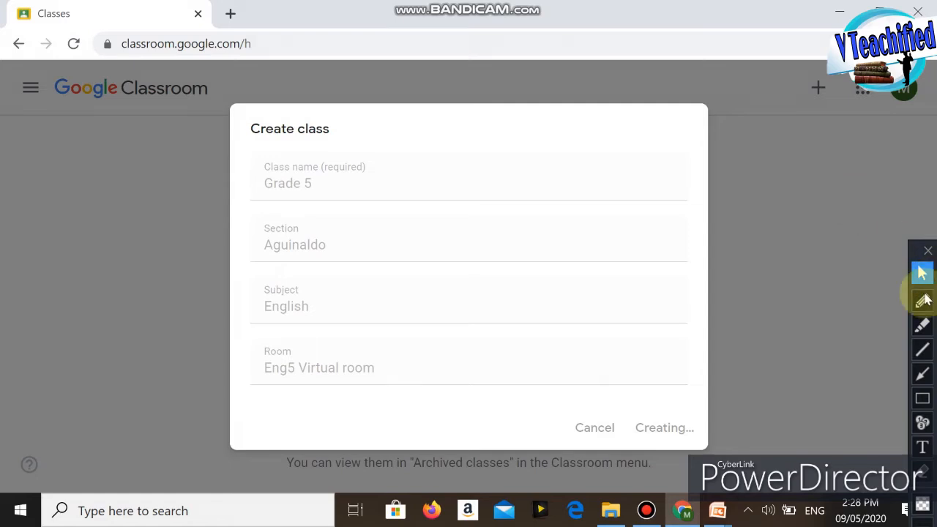
{"action": "left_click", "coordinate": [922, 373]}
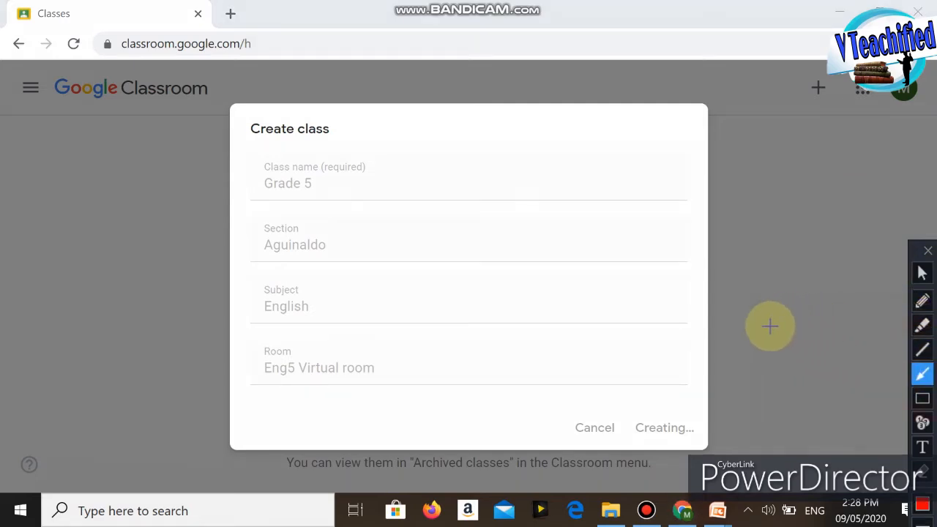
{"action": "mouse_move", "coordinate": [803, 293]}
{"action": "left_mouse_down"}
{"action": "mouse_move", "coordinate": [720, 389]}
{"action": "mouse_move", "coordinate": [683, 411]}
{"action": "left_mouse_up"}
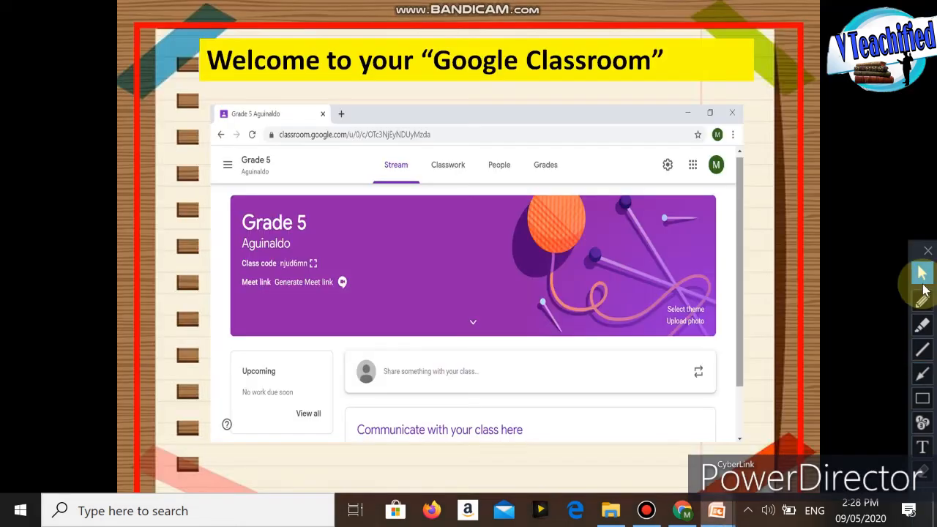
Step: On the "Welcome to your Google Classroom" slide, point a red arrow at the title, underline it, and mark the Grade 5 banner with a line
{"action": "left_click", "coordinate": [922, 373]}
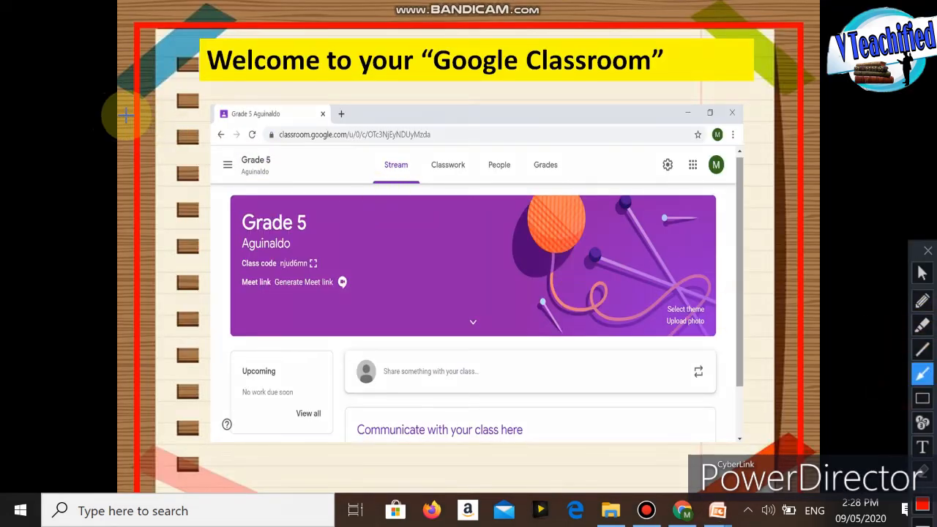
{"action": "left_click_drag", "start_coordinate": [66, 180], "coordinate": [217, 95]}
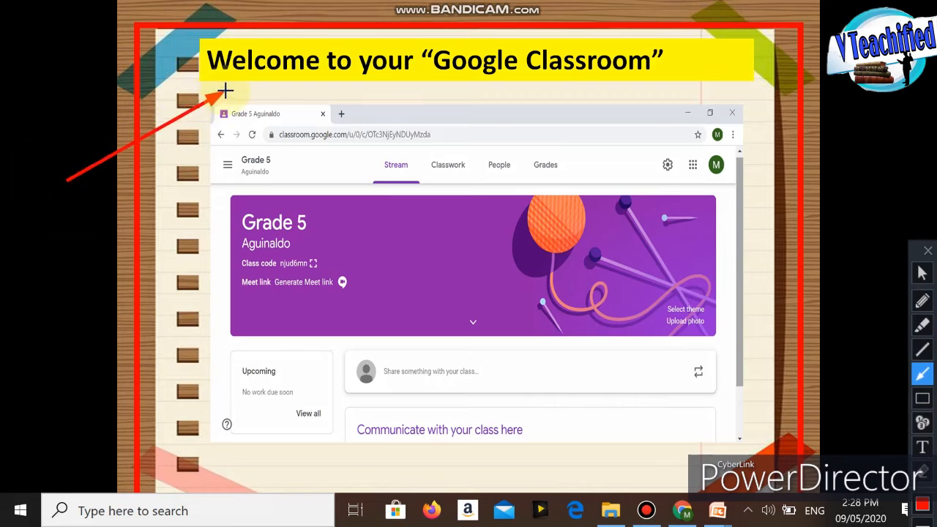
{"action": "left_click", "coordinate": [922, 349]}
{"action": "mouse_move", "coordinate": [225, 88]}
{"action": "left_mouse_down"}
{"action": "mouse_move", "coordinate": [480, 90]}
{"action": "mouse_move", "coordinate": [664, 76]}
{"action": "left_mouse_up"}
{"action": "mouse_move", "coordinate": [171, 339]}
{"action": "left_mouse_down"}
{"action": "mouse_move", "coordinate": [222, 274]}
{"action": "mouse_move", "coordinate": [235, 235]}
{"action": "left_mouse_up"}
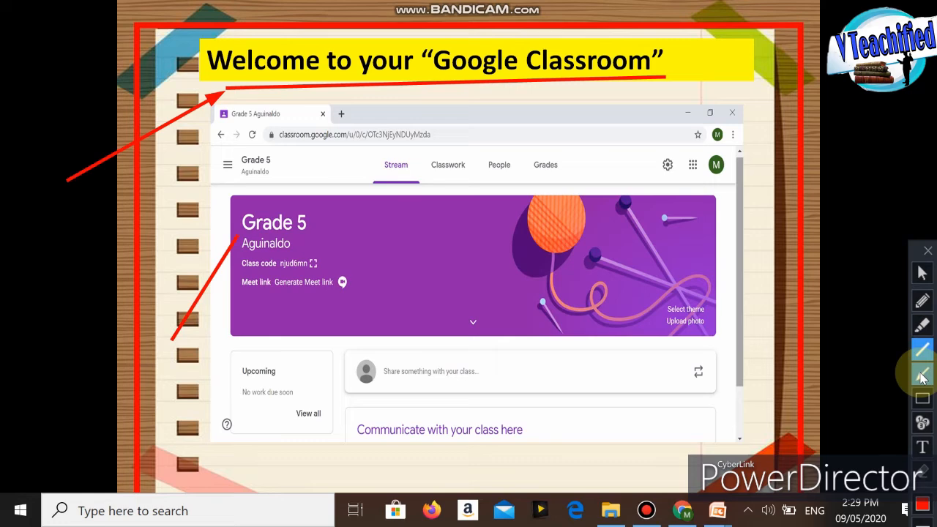
{"action": "left_click", "coordinate": [922, 375]}
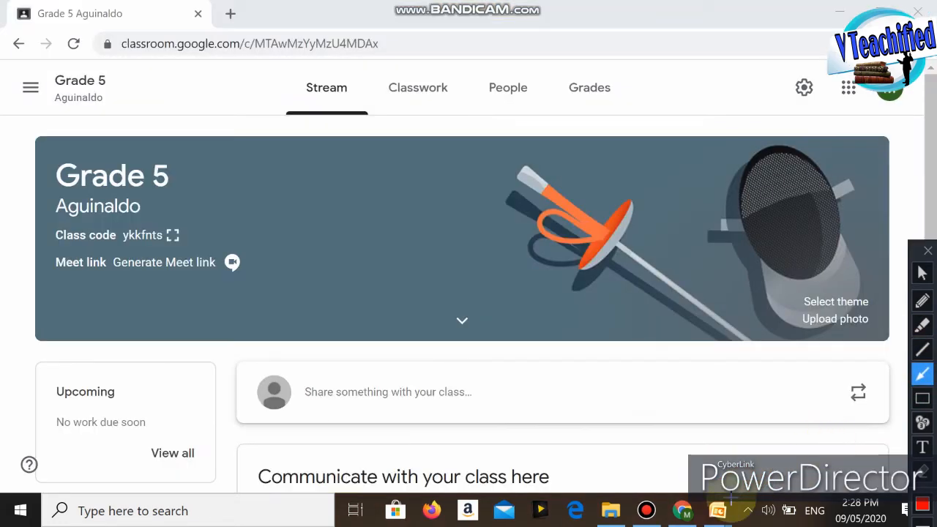
{"action": "left_click", "coordinate": [922, 274]}
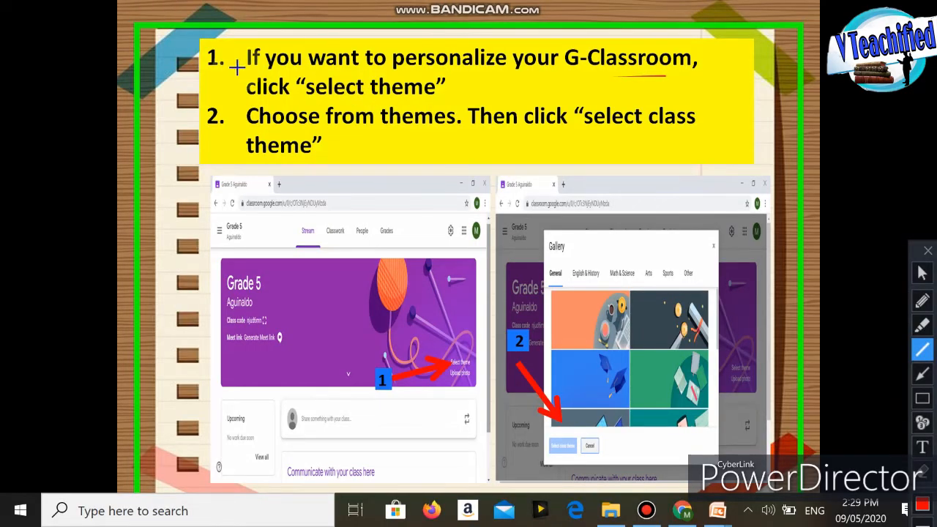
Step: Underline the first instruction about personalizing the classroom and draw red arrows to Select theme and Upload photo in the slide's first screenshot
{"action": "left_click_drag", "start_coordinate": [238, 67], "coordinate": [684, 73]}
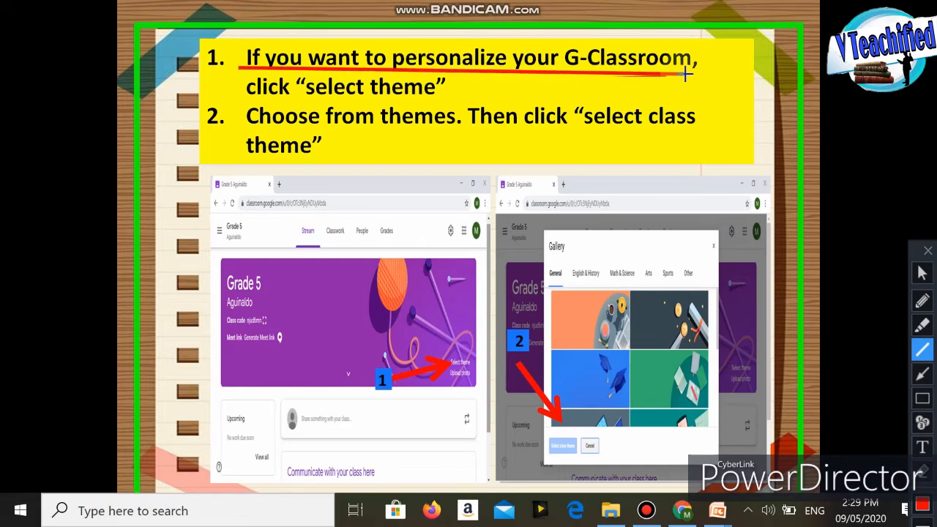
{"action": "left_click_drag", "start_coordinate": [259, 100], "coordinate": [443, 101]}
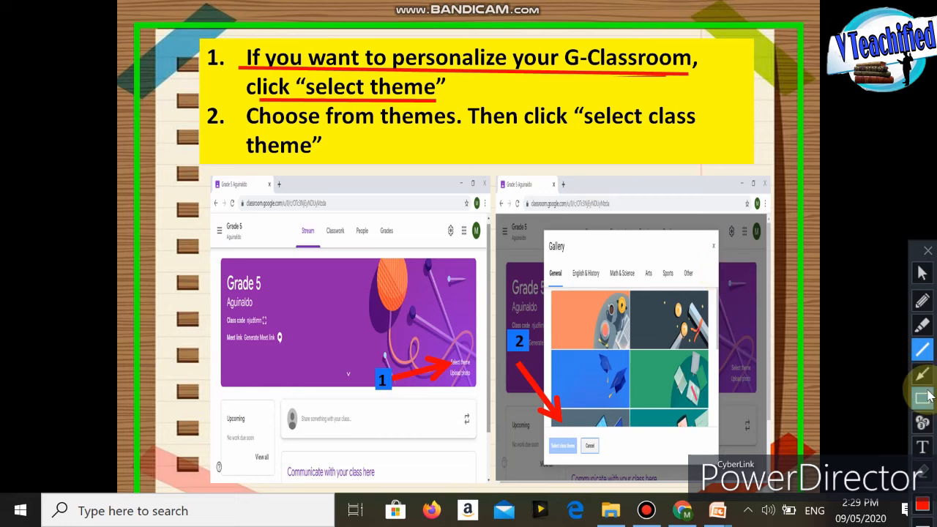
{"action": "left_click", "coordinate": [922, 373]}
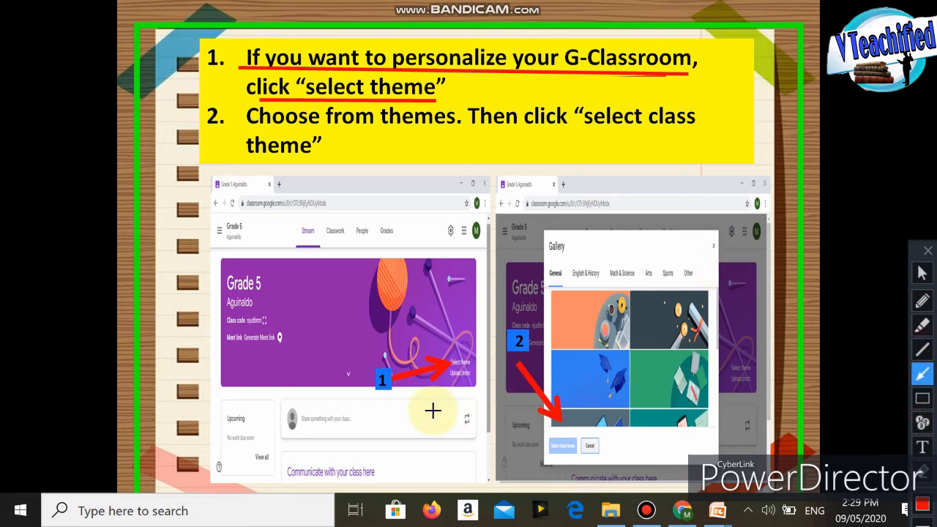
{"action": "left_click_drag", "start_coordinate": [377, 284], "coordinate": [443, 345]}
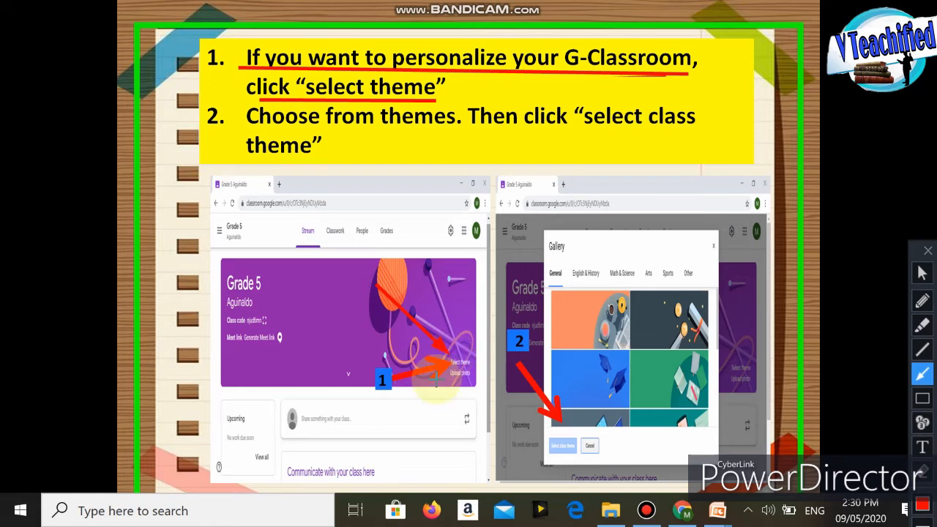
{"action": "left_click_drag", "start_coordinate": [370, 418], "coordinate": [449, 385]}
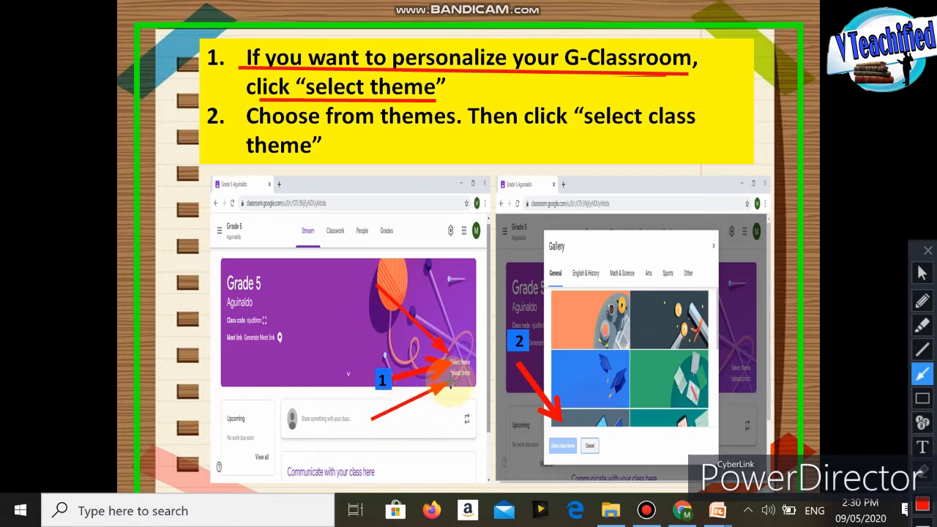
Step: Switch to Google Classroom in Chrome and draw a red arrow pointing to Select theme on the class banner
{"action": "left_click", "coordinate": [921, 272]}
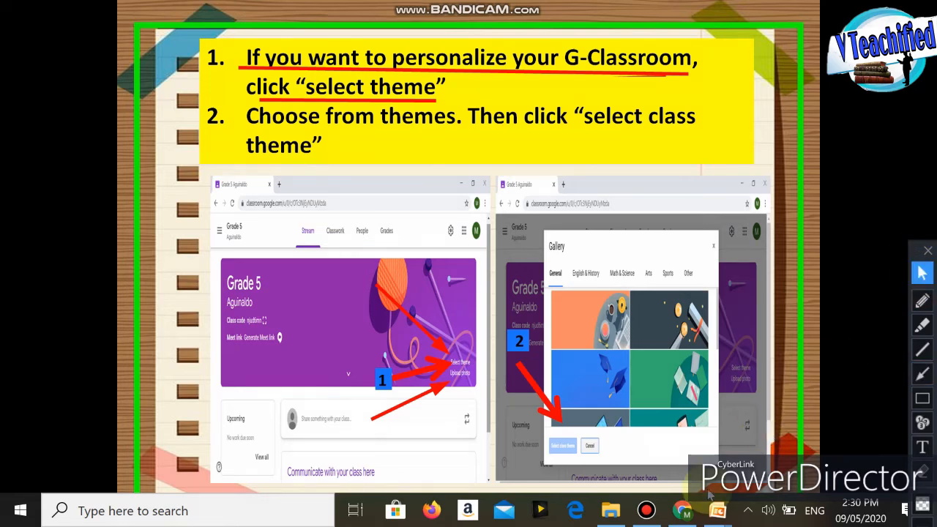
{"action": "left_click", "coordinate": [682, 510]}
{"action": "left_click", "coordinate": [922, 376]}
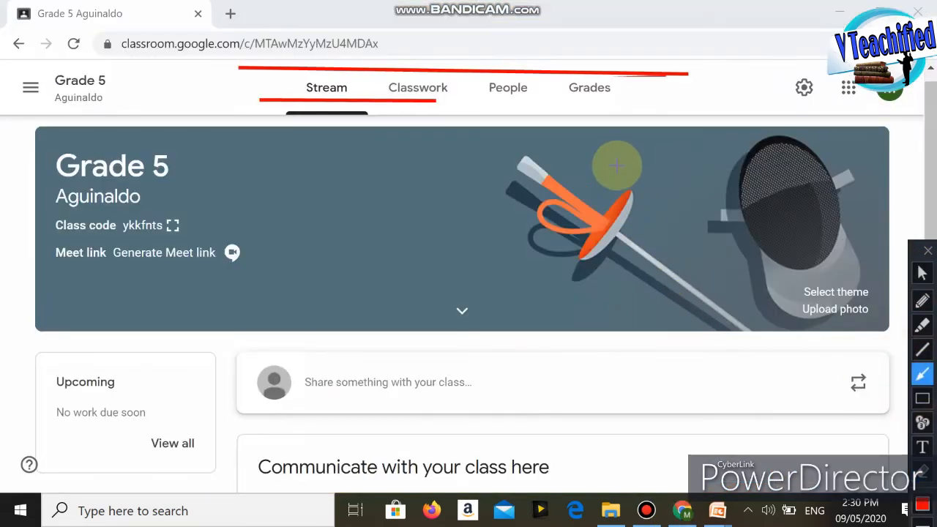
{"action": "mouse_move", "coordinate": [616, 167]}
{"action": "left_mouse_down"}
{"action": "mouse_move", "coordinate": [769, 263]}
{"action": "mouse_move", "coordinate": [793, 291]}
{"action": "left_mouse_up"}
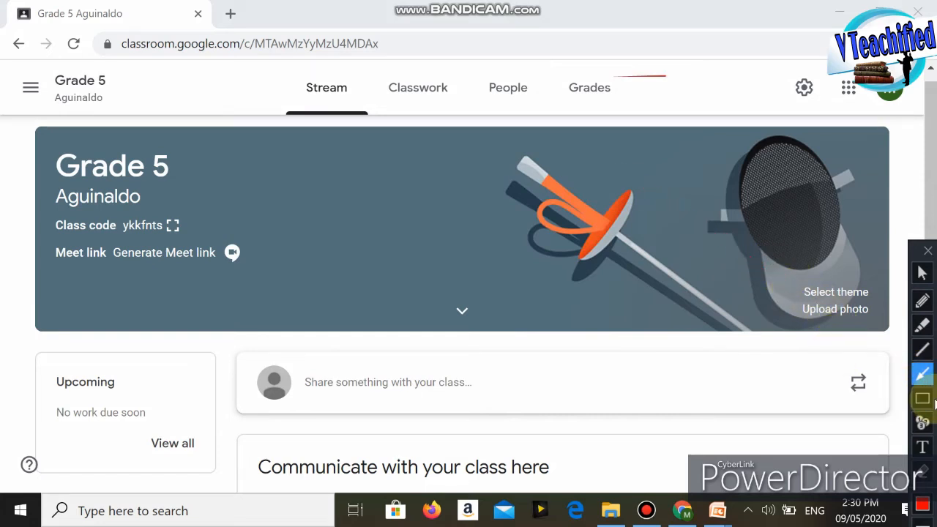
Step: Open the class theme gallery, point an arrow at the English & History category, and display its themes
{"action": "left_click", "coordinate": [922, 273]}
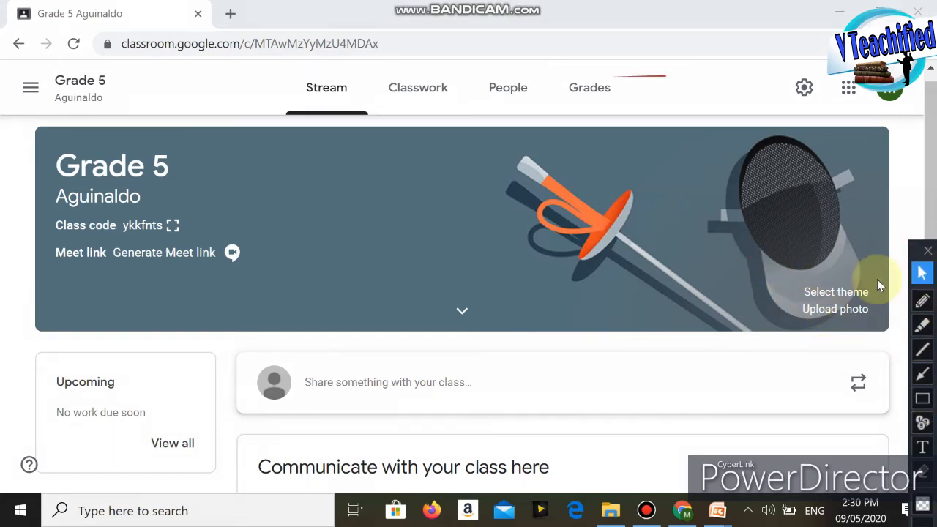
{"action": "left_click", "coordinate": [836, 292]}
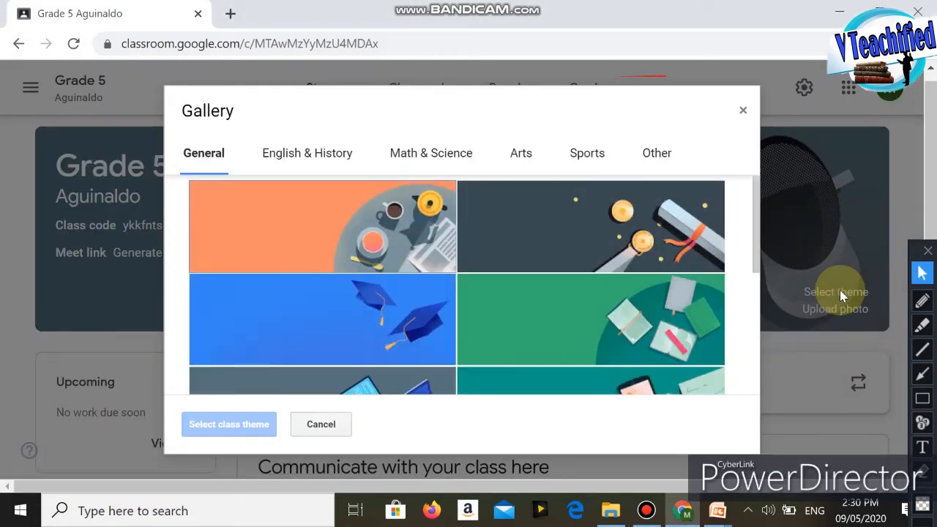
{"action": "left_click", "coordinate": [922, 374]}
{"action": "mouse_move", "coordinate": [445, 95]}
{"action": "left_mouse_down"}
{"action": "mouse_move", "coordinate": [356, 109]}
{"action": "mouse_move", "coordinate": [309, 141]}
{"action": "left_mouse_up"}
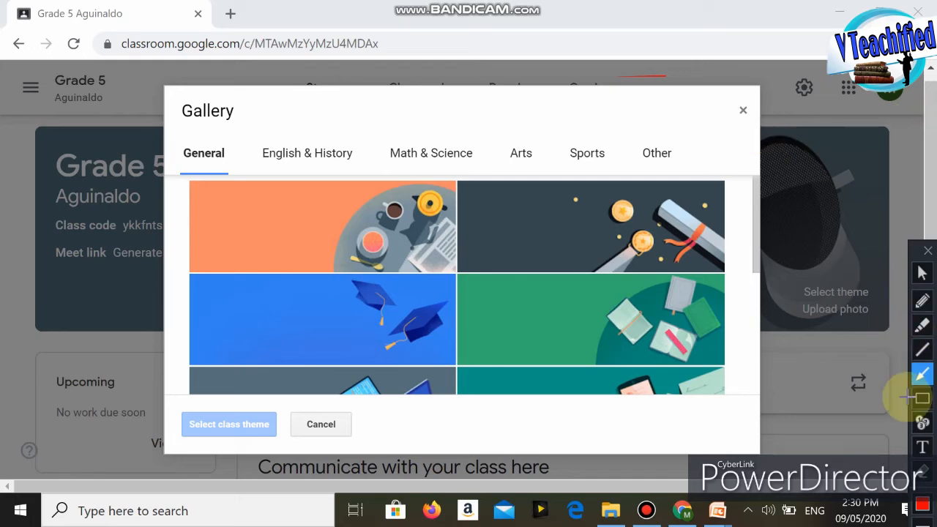
{"action": "left_click", "coordinate": [920, 275]}
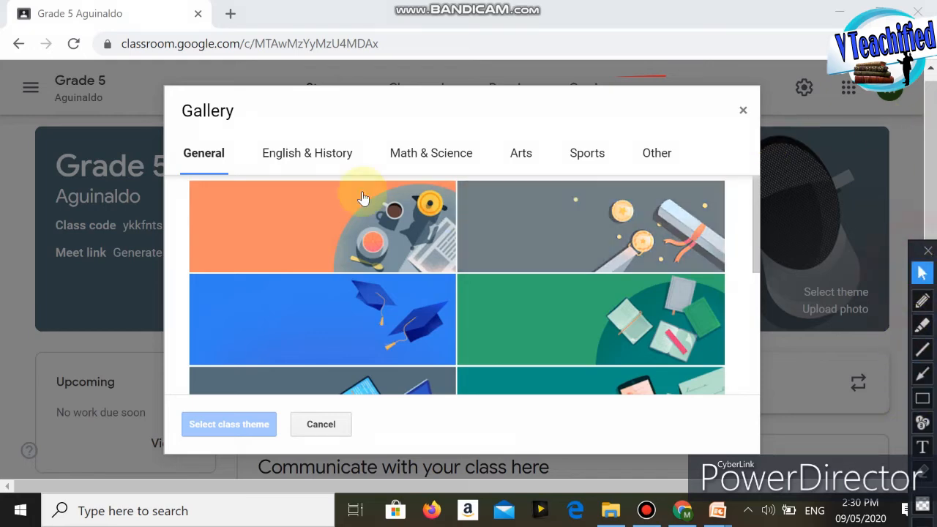
{"action": "left_click", "coordinate": [295, 159]}
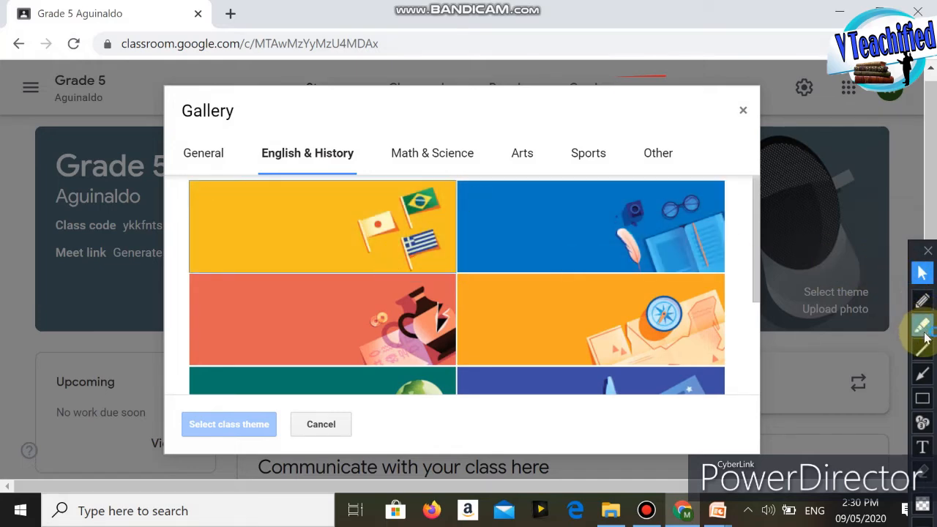
Step: Mark the blue book-and-glasses theme with a red arrow and apply it as the class theme
{"action": "left_click", "coordinate": [922, 374]}
{"action": "left_click_drag", "start_coordinate": [793, 159], "coordinate": [687, 198]}
{"action": "left_click", "coordinate": [922, 272]}
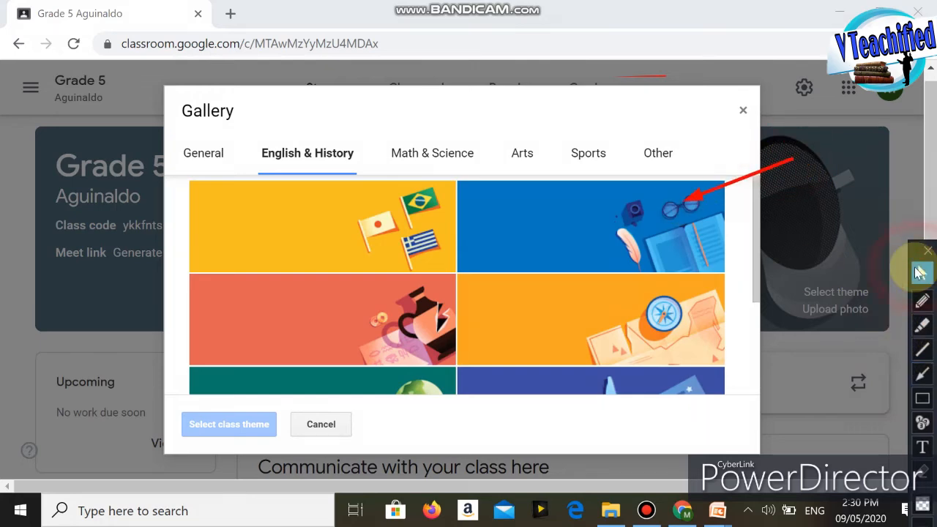
{"action": "double_click", "coordinate": [598, 223]}
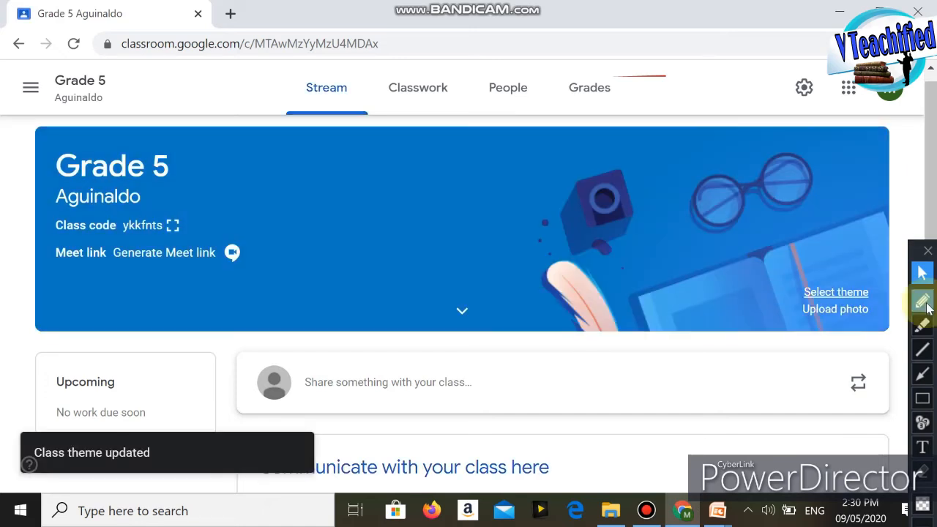
{"action": "left_click", "coordinate": [923, 374]}
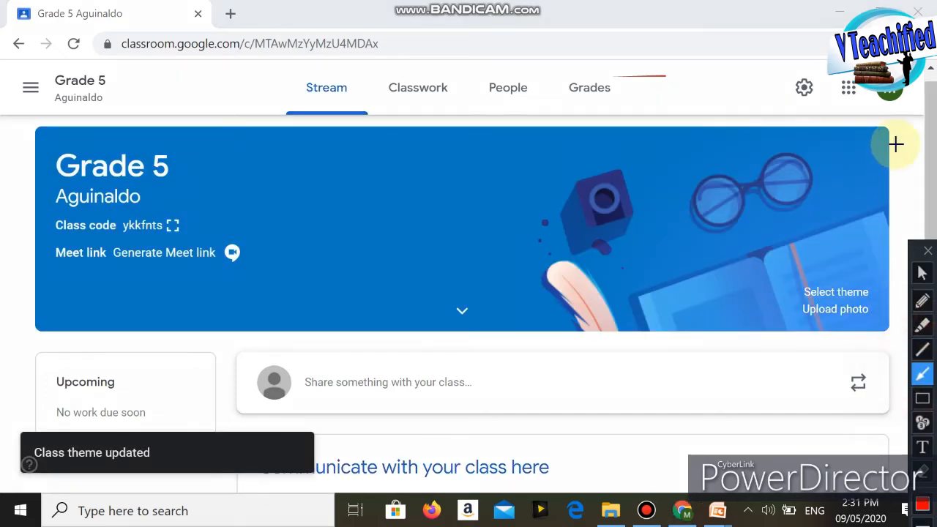
{"action": "left_click_drag", "start_coordinate": [903, 127], "coordinate": [662, 170]}
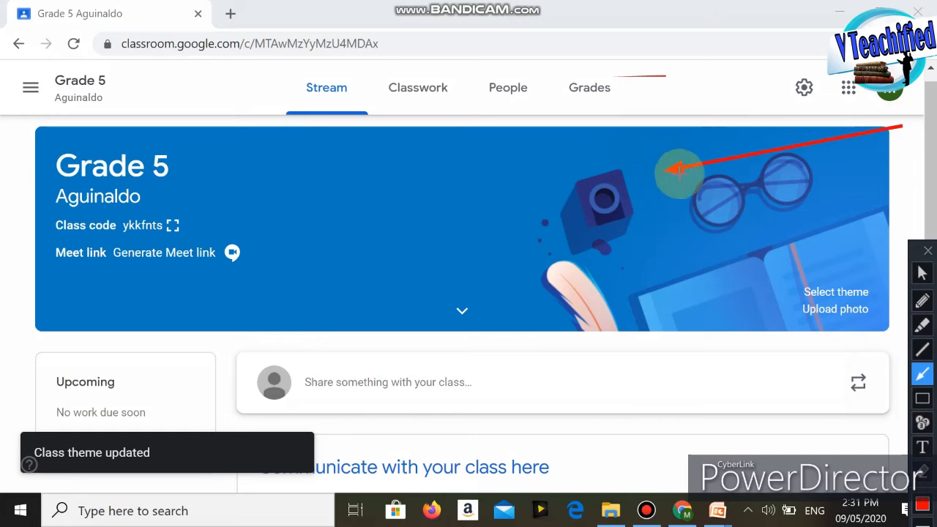
{"action": "key", "text": "ctrl+z"}
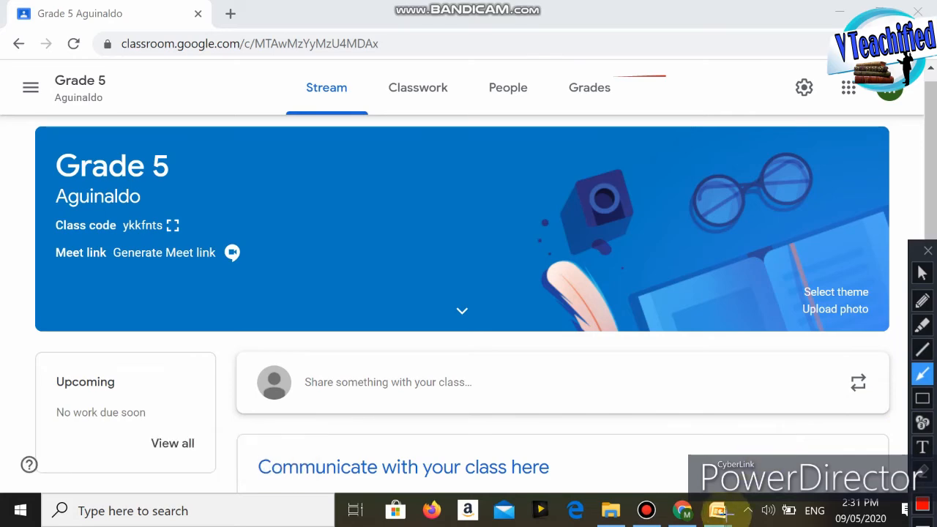
{"action": "left_click", "coordinate": [922, 273]}
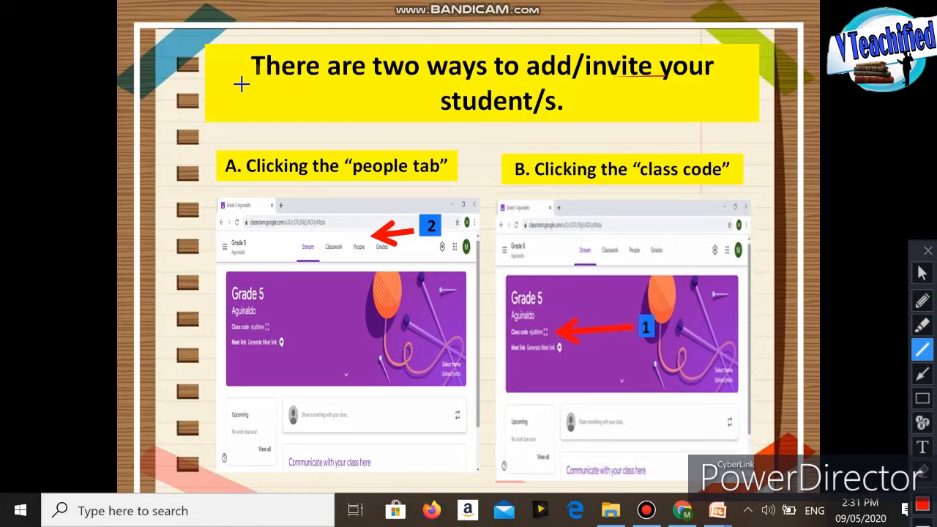
Step: Underline the heading on the PowerPoint slide about adding or inviting students, and draw red arrows to methods A and B
{"action": "mouse_move", "coordinate": [241, 84]}
{"action": "left_mouse_down"}
{"action": "mouse_move", "coordinate": [347, 93]}
{"action": "mouse_move", "coordinate": [697, 80]}
{"action": "left_mouse_up"}
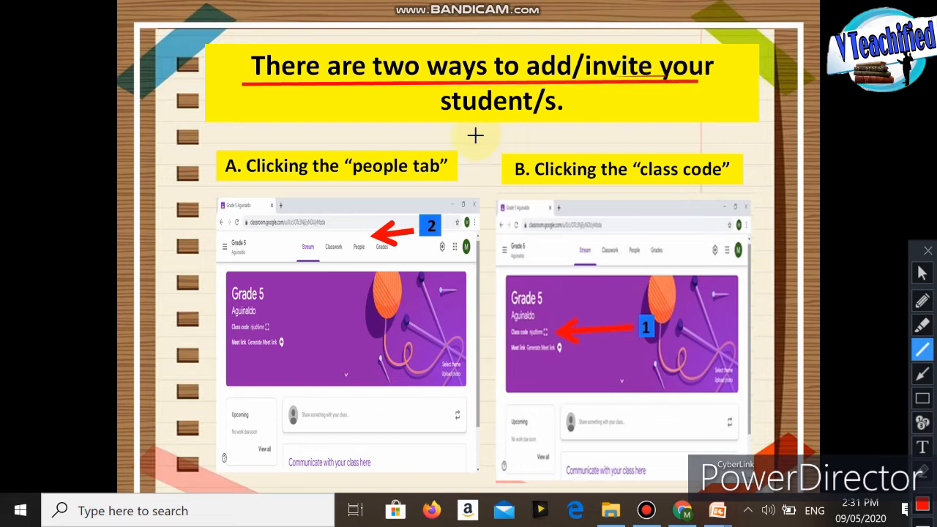
{"action": "left_click_drag", "start_coordinate": [443, 115], "coordinate": [524, 117]}
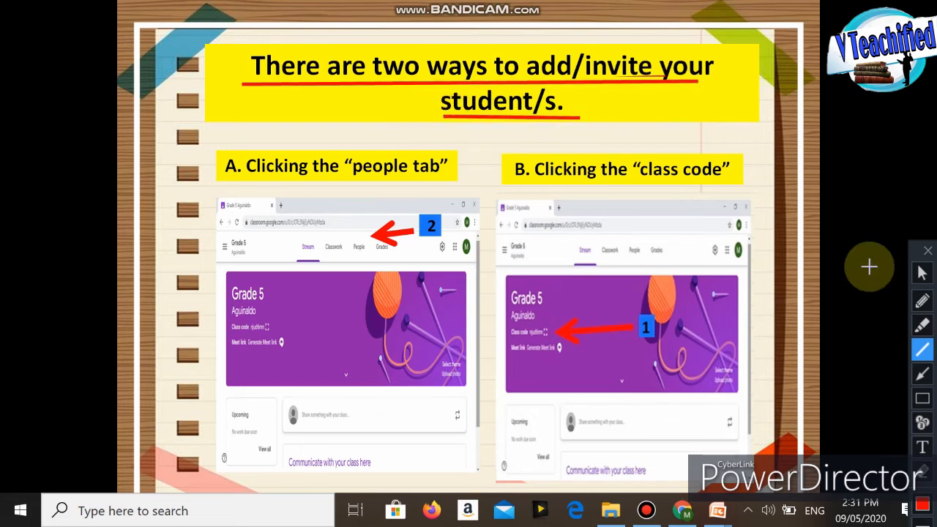
{"action": "left_click", "coordinate": [922, 373]}
{"action": "left_click_drag", "start_coordinate": [171, 210], "coordinate": [251, 181]}
{"action": "left_click_drag", "start_coordinate": [732, 98], "coordinate": [725, 99]}
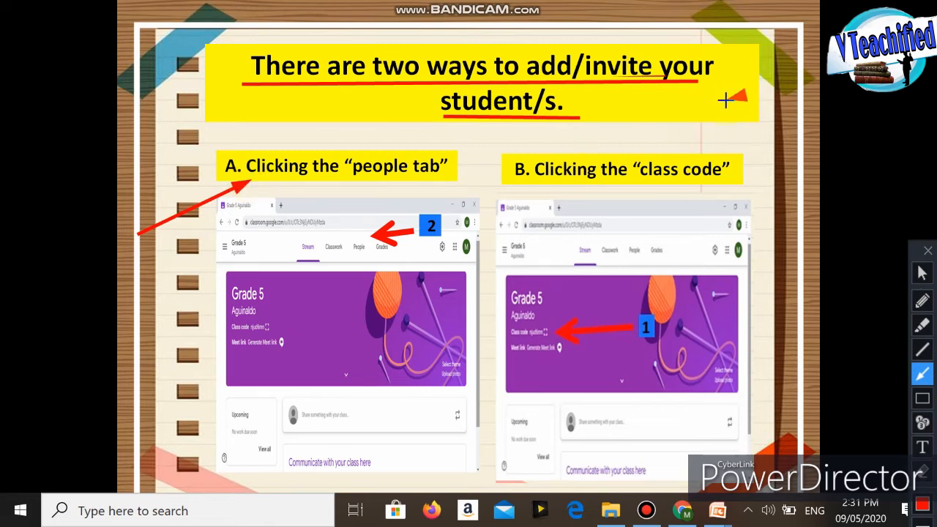
{"action": "left_click_drag", "start_coordinate": [672, 117], "coordinate": [592, 146]}
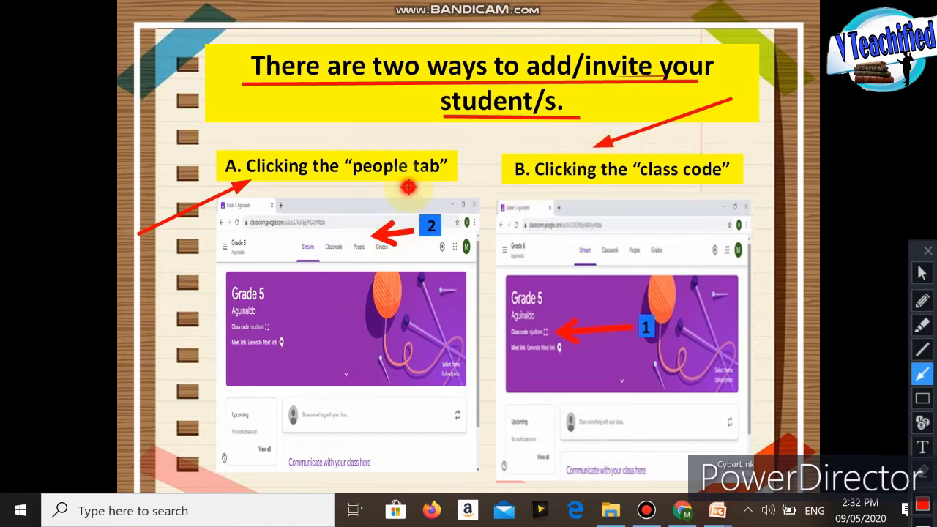
Step: Draw red arrows to People and the class code in the slide's screenshots, and to People on the Google Classroom page in Chrome
{"action": "mouse_move", "coordinate": [407, 187]}
{"action": "left_mouse_down"}
{"action": "mouse_move", "coordinate": [389, 196]}
{"action": "mouse_move", "coordinate": [368, 228]}
{"action": "left_mouse_up"}
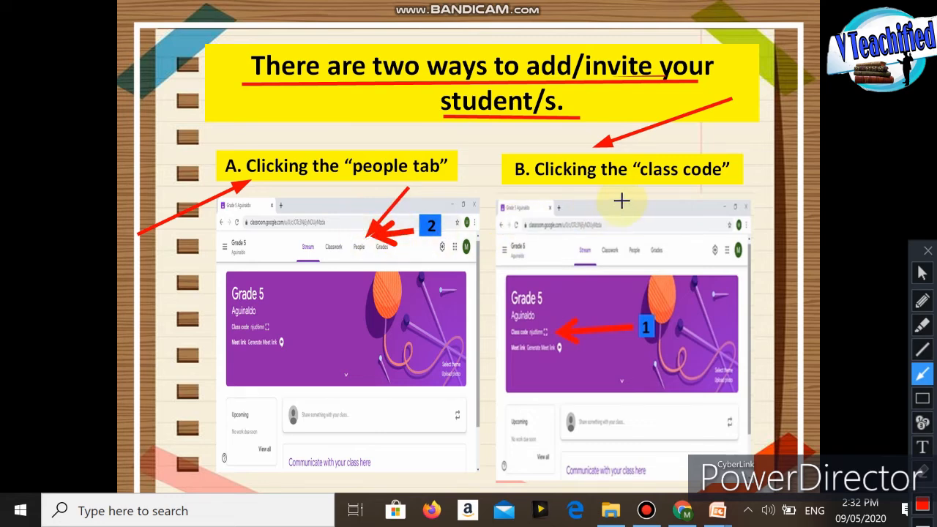
{"action": "mouse_move", "coordinate": [646, 190]}
{"action": "left_mouse_down"}
{"action": "mouse_move", "coordinate": [556, 289]}
{"action": "mouse_move", "coordinate": [550, 321]}
{"action": "left_mouse_up"}
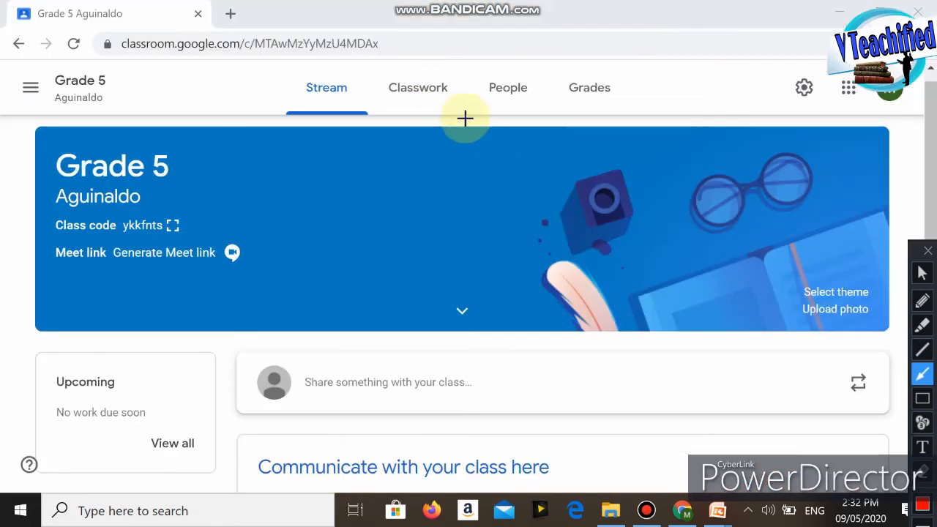
{"action": "left_click_drag", "start_coordinate": [434, 180], "coordinate": [498, 101]}
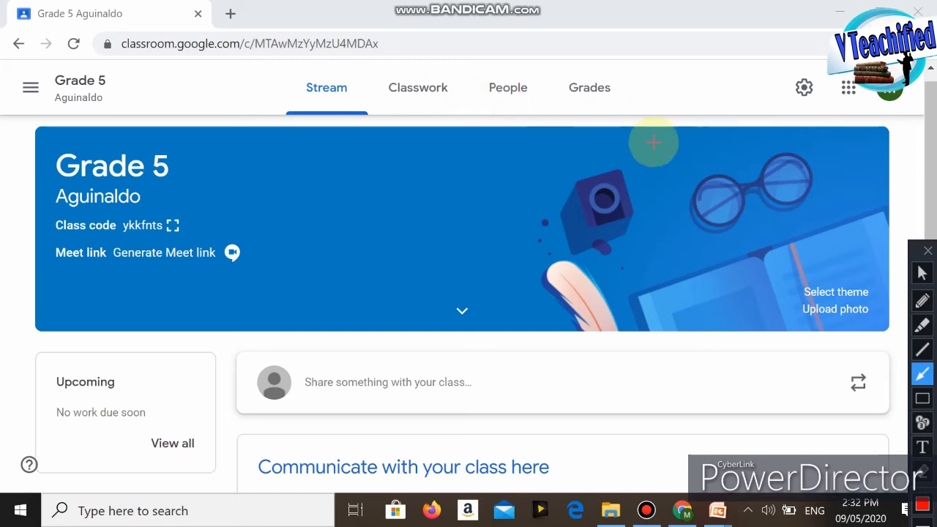
Step: Open the class's People page and draw a red arrow to the invite icon beside Students
{"action": "left_click", "coordinate": [921, 272]}
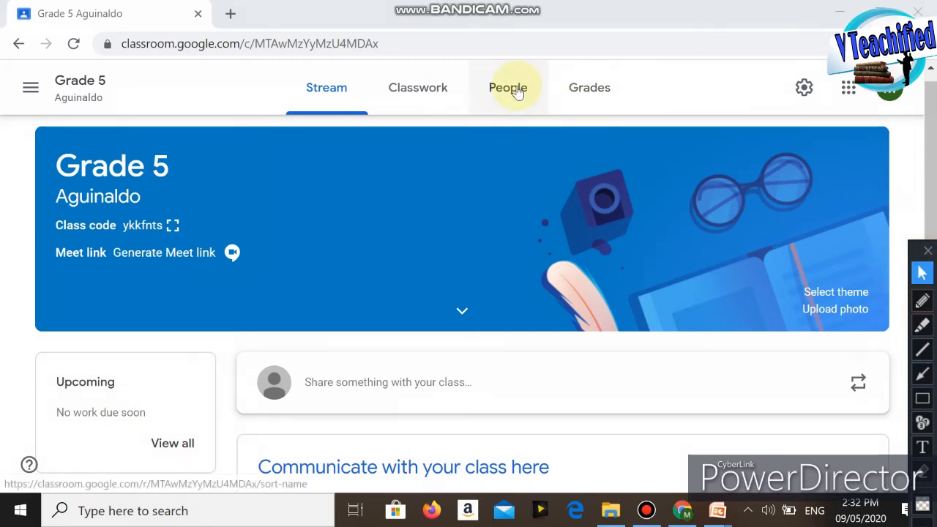
{"action": "left_click", "coordinate": [514, 90]}
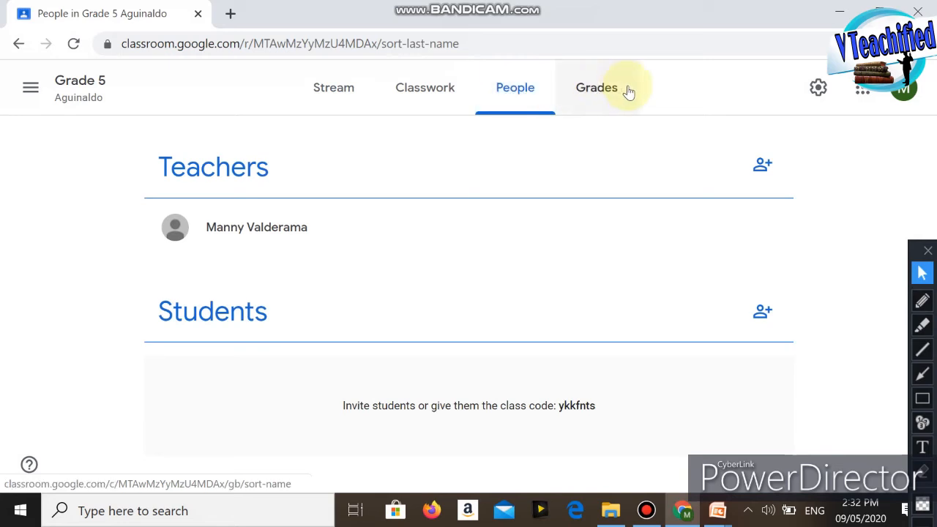
{"action": "left_click", "coordinate": [922, 374]}
{"action": "left_click_drag", "start_coordinate": [738, 455], "coordinate": [755, 332]}
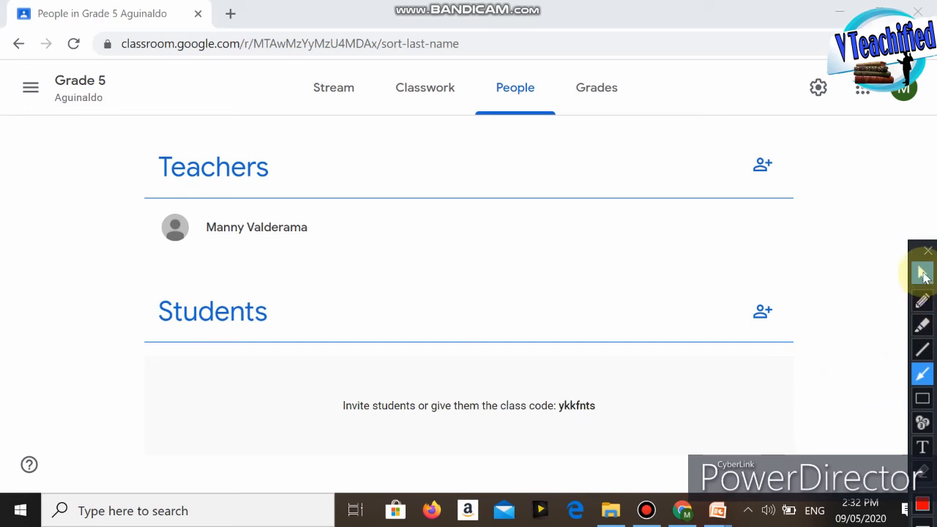
{"action": "left_click", "coordinate": [922, 274]}
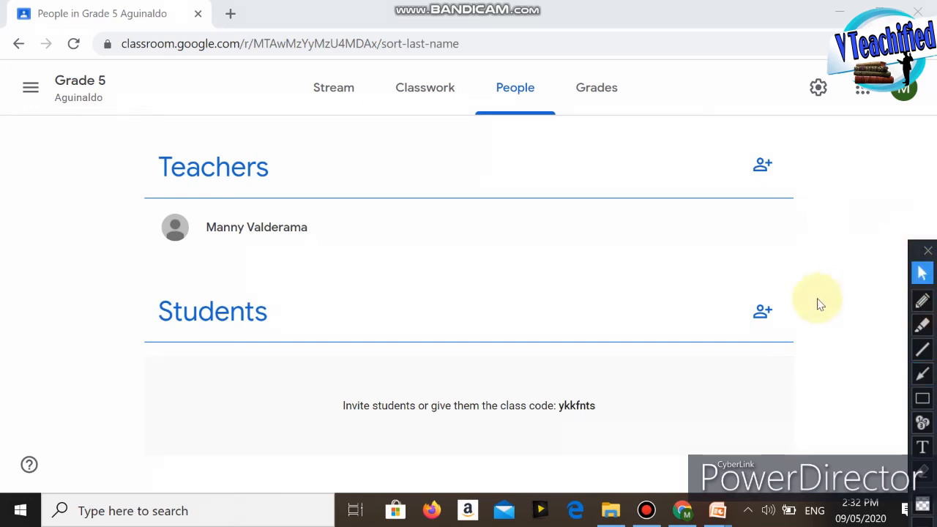
Step: Open the Invite students form and draw a red arrow to its name or email field
{"action": "left_click", "coordinate": [761, 315]}
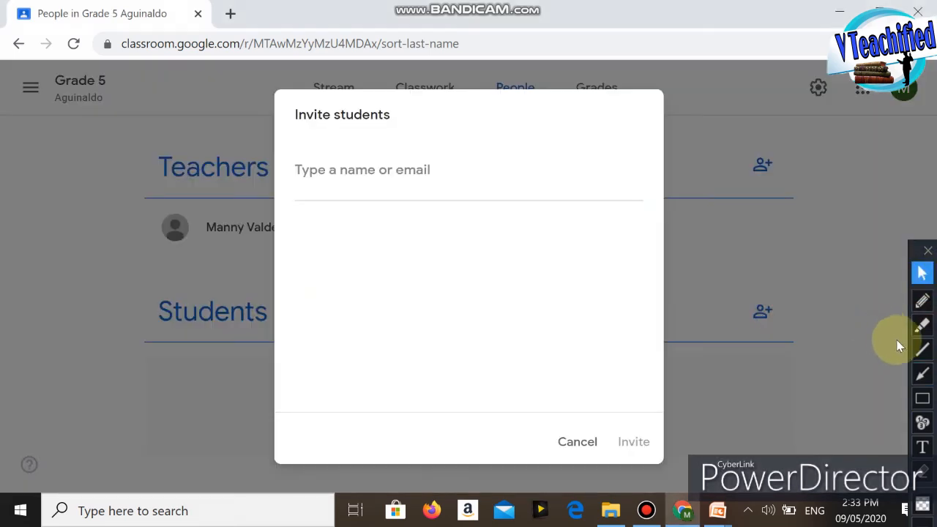
{"action": "left_click", "coordinate": [922, 375]}
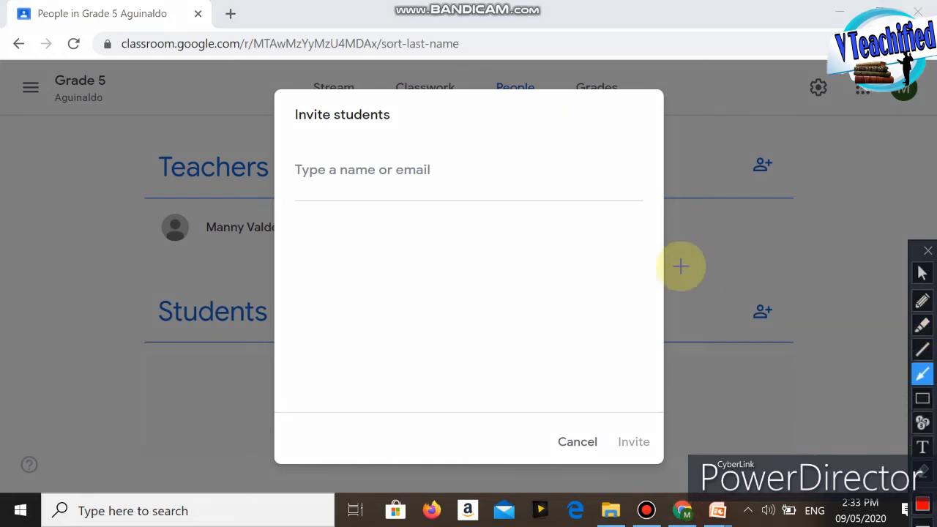
{"action": "left_click", "coordinate": [675, 261]}
{"action": "left_click_drag", "start_coordinate": [675, 261], "coordinate": [439, 194]}
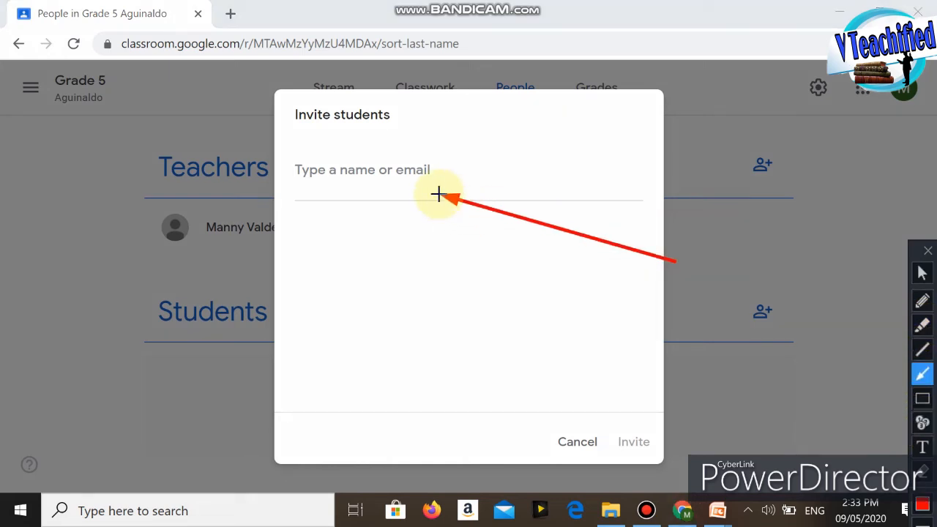
{"action": "left_click", "coordinate": [922, 272]}
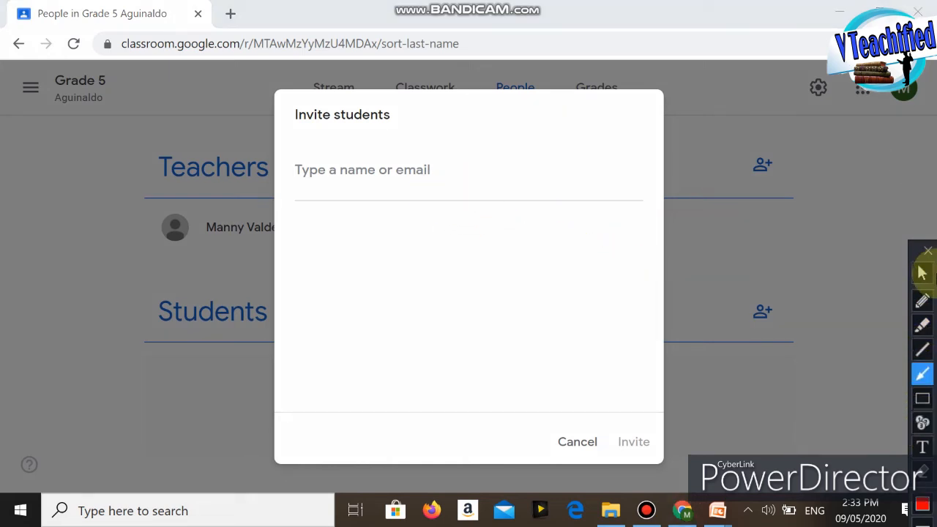
Step: Enter the student's email, add the matching account as an invitee, and briefly mark it with a red arrow
{"action": "left_click", "coordinate": [437, 177]}
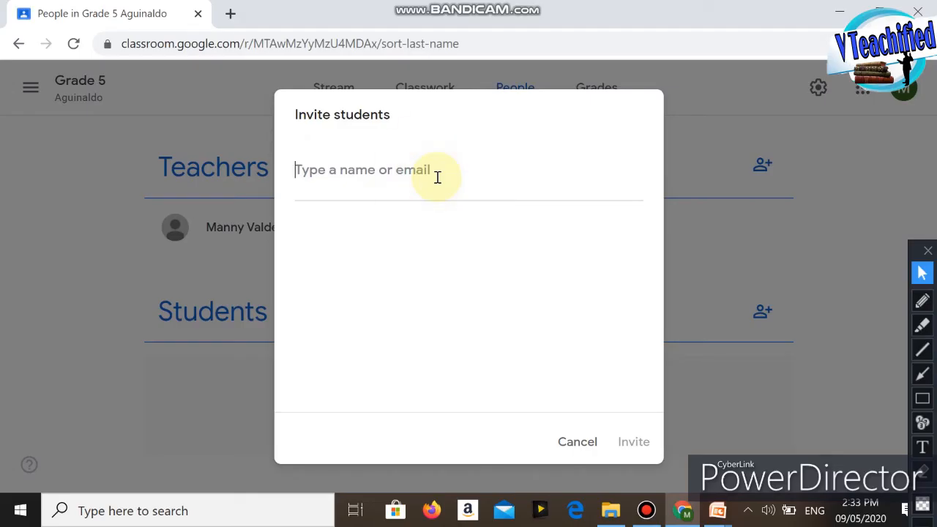
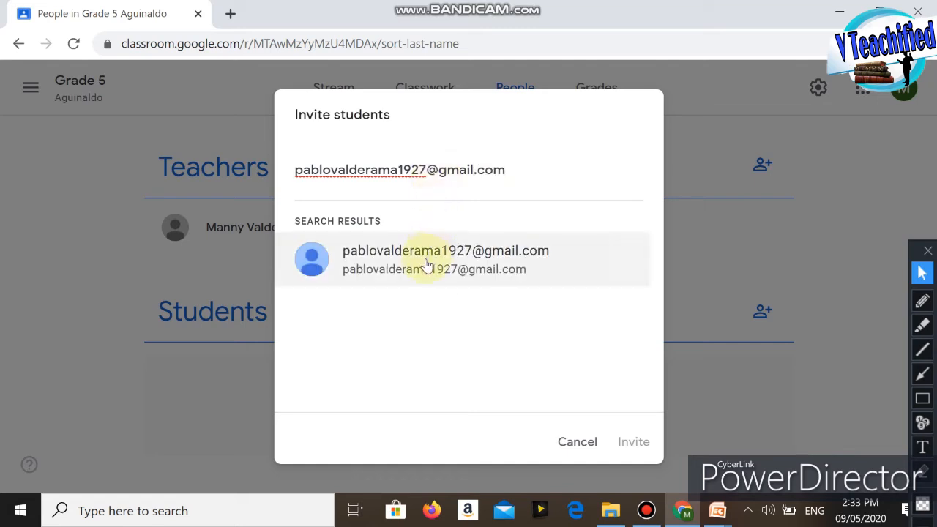
{"action": "left_click", "coordinate": [922, 374]}
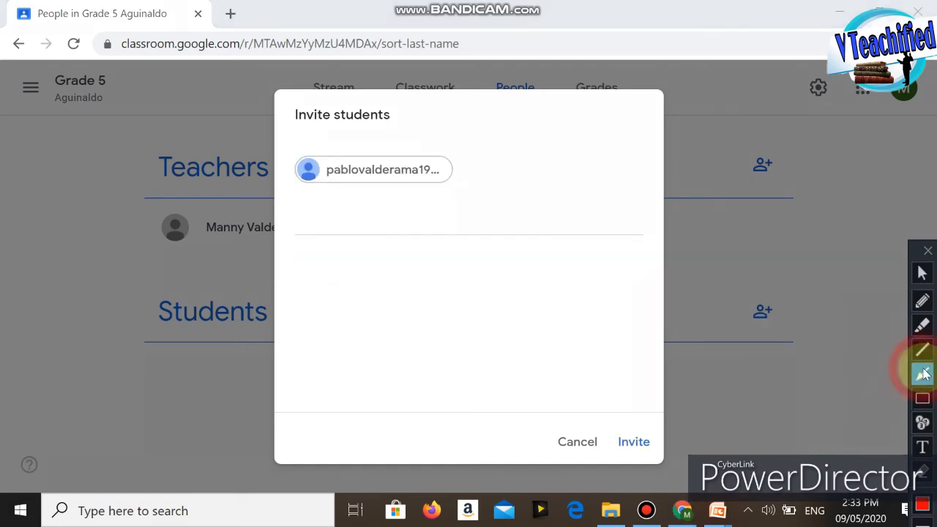
{"action": "left_click_drag", "start_coordinate": [496, 384], "coordinate": [356, 194]}
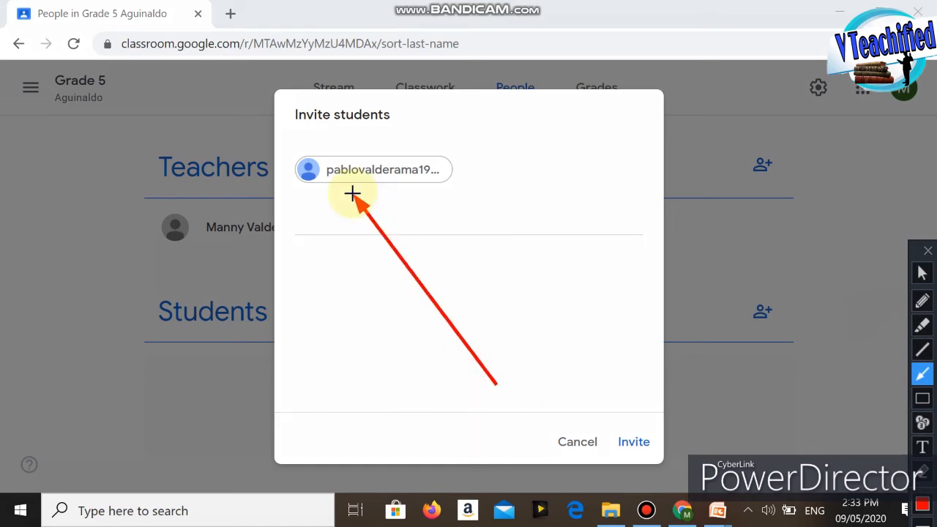
{"action": "key", "text": "ctrl+z"}
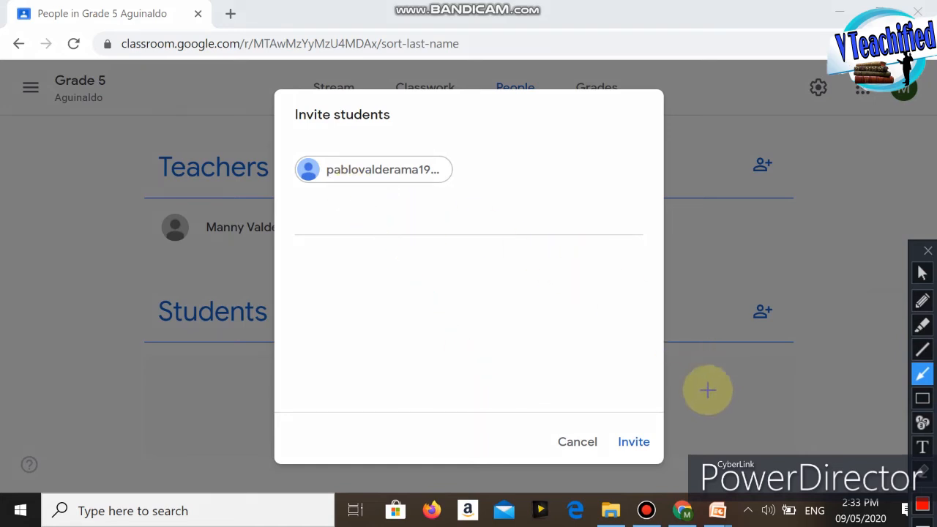
Step: Point a red arrow at Invite and send the invitation to the student
{"action": "left_click_drag", "start_coordinate": [637, 320], "coordinate": [636, 428]}
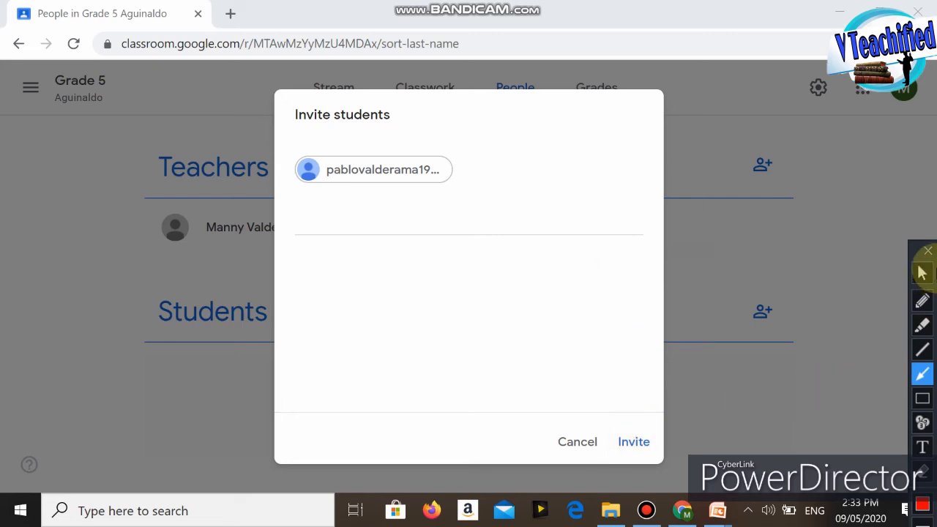
{"action": "left_click", "coordinate": [921, 272]}
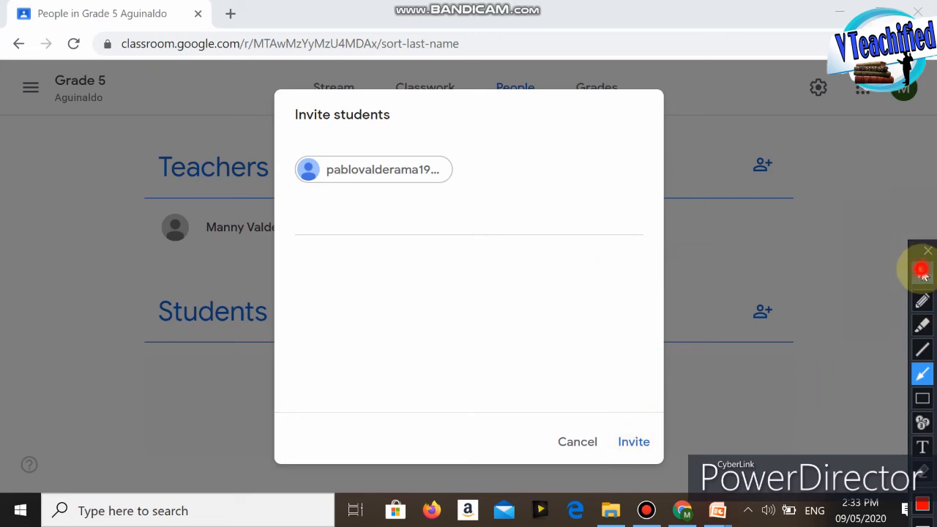
{"action": "left_click", "coordinate": [634, 443]}
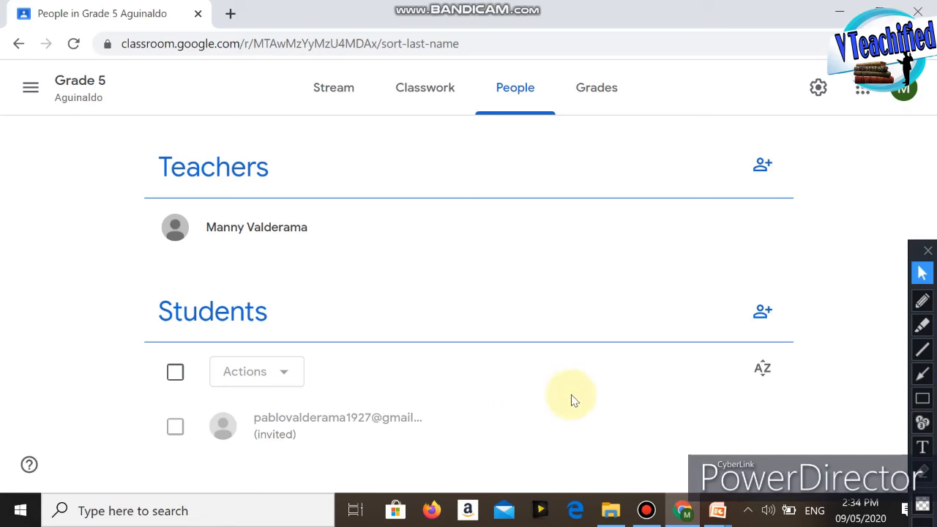
Step: Point a red arrow at the Grade 5 class name in the header and return to the class's main page
{"action": "left_click", "coordinate": [925, 375]}
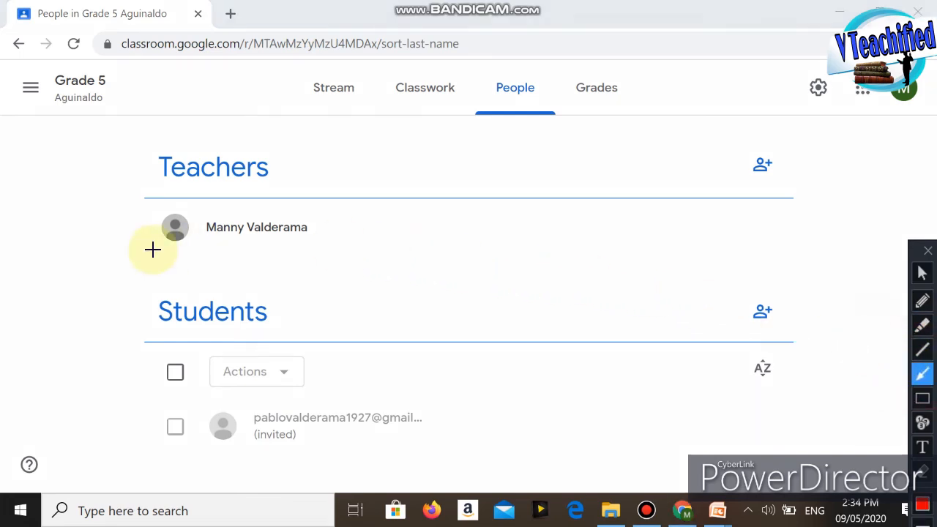
{"action": "left_click", "coordinate": [63, 300]}
{"action": "mouse_move", "coordinate": [69, 254]}
{"action": "left_mouse_down"}
{"action": "mouse_move", "coordinate": [84, 60]}
{"action": "mouse_move", "coordinate": [82, 88]}
{"action": "left_mouse_up"}
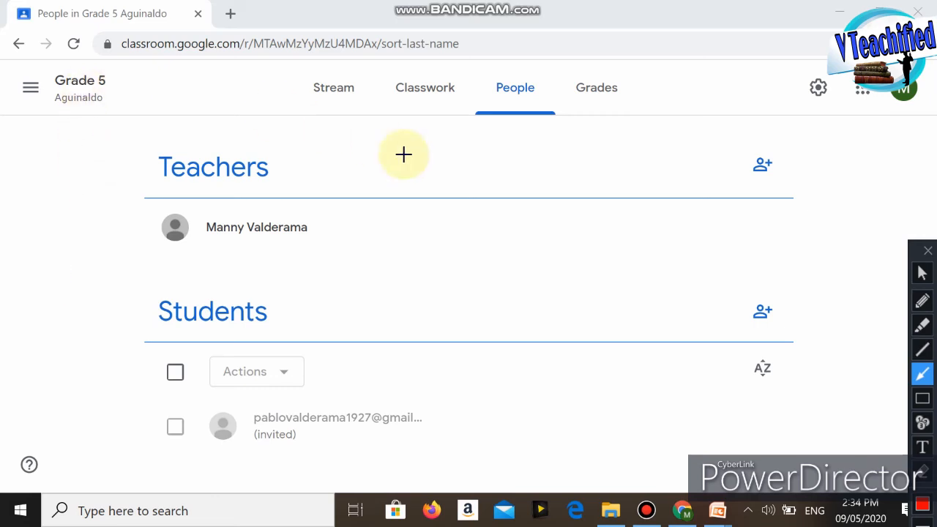
{"action": "left_click", "coordinate": [921, 272]}
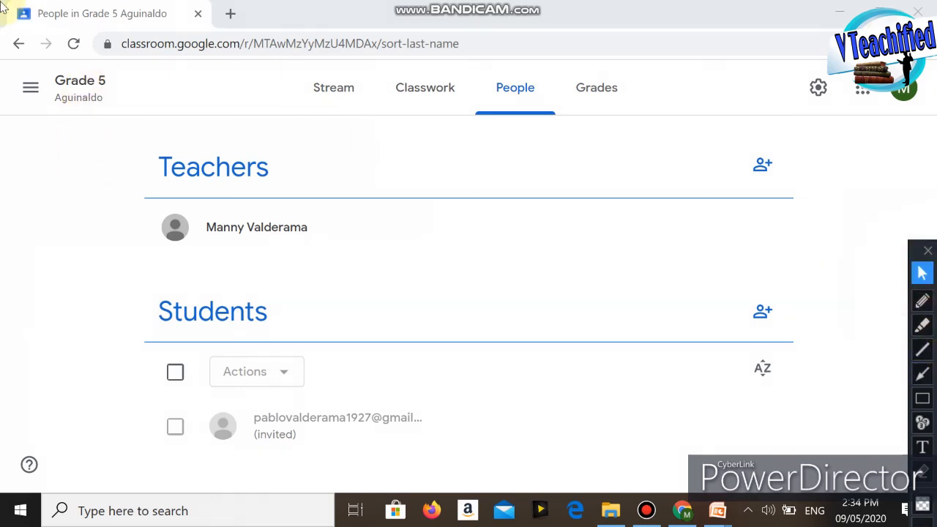
{"action": "left_click", "coordinate": [79, 81]}
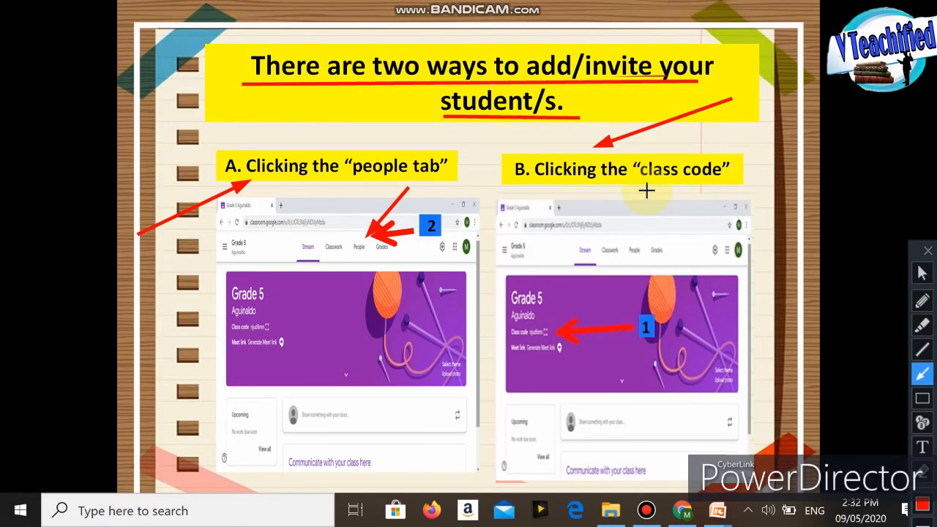
Step: Draw a red arrow to the display icon beside the class code in the banner
{"action": "mouse_move", "coordinate": [647, 191]}
{"action": "left_mouse_down"}
{"action": "mouse_move", "coordinate": [606, 230]}
{"action": "mouse_move", "coordinate": [550, 322]}
{"action": "left_mouse_up"}
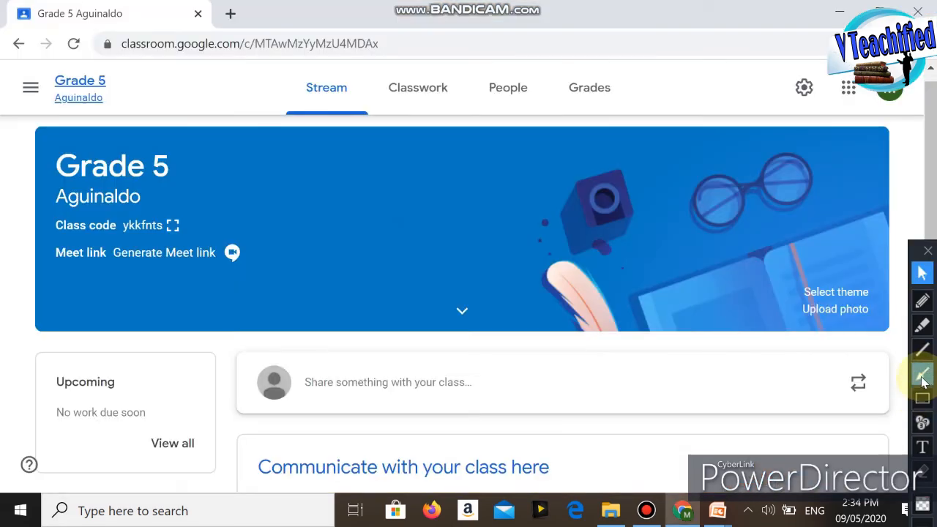
{"action": "left_click", "coordinate": [921, 374]}
{"action": "mouse_move", "coordinate": [326, 174]}
{"action": "left_mouse_down"}
{"action": "mouse_move", "coordinate": [226, 195]}
{"action": "mouse_move", "coordinate": [184, 220]}
{"action": "left_mouse_up"}
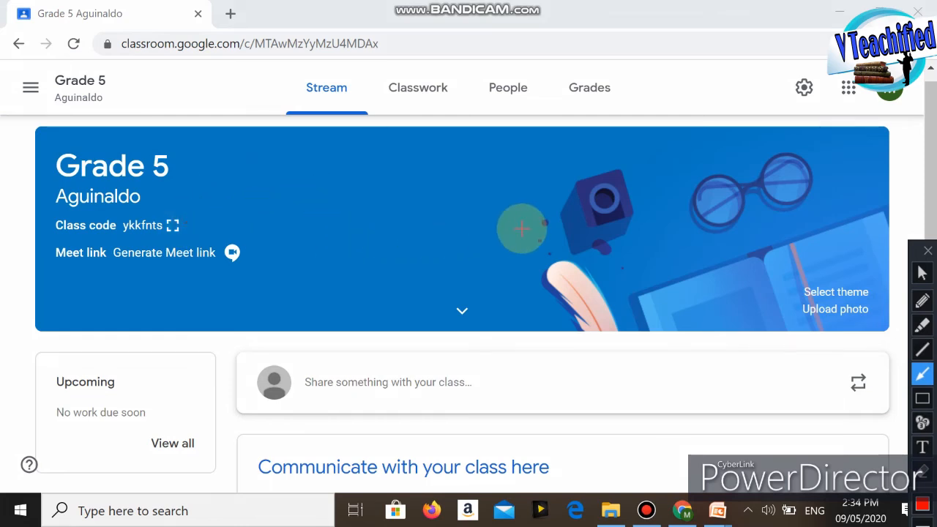
Step: Display the class code enlarged, highlight its text, and close the enlarged view
{"action": "left_click", "coordinate": [173, 227]}
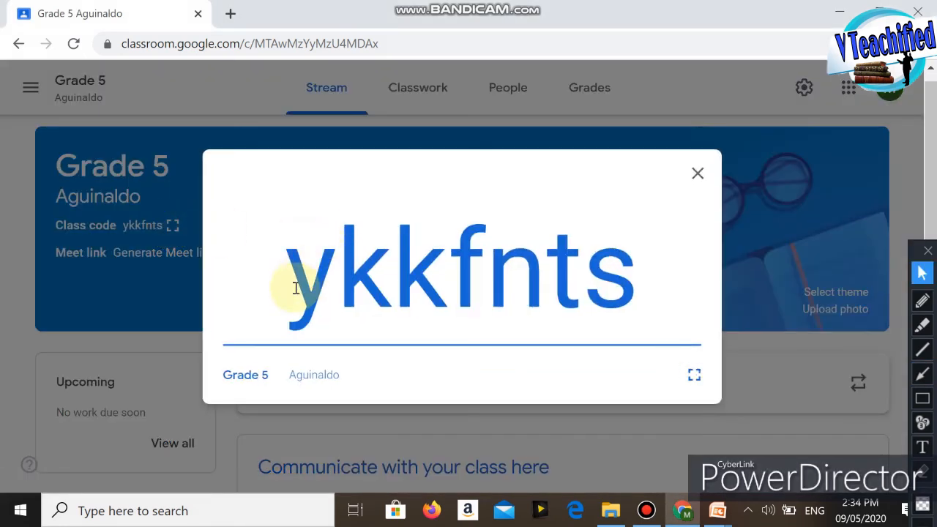
{"action": "left_click_drag", "start_coordinate": [293, 287], "coordinate": [642, 293]}
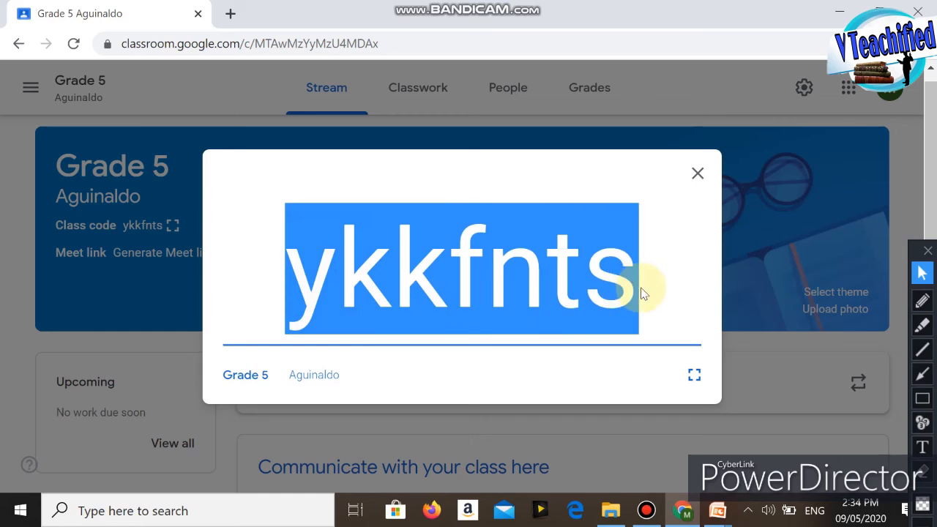
{"action": "left_click", "coordinate": [696, 171]}
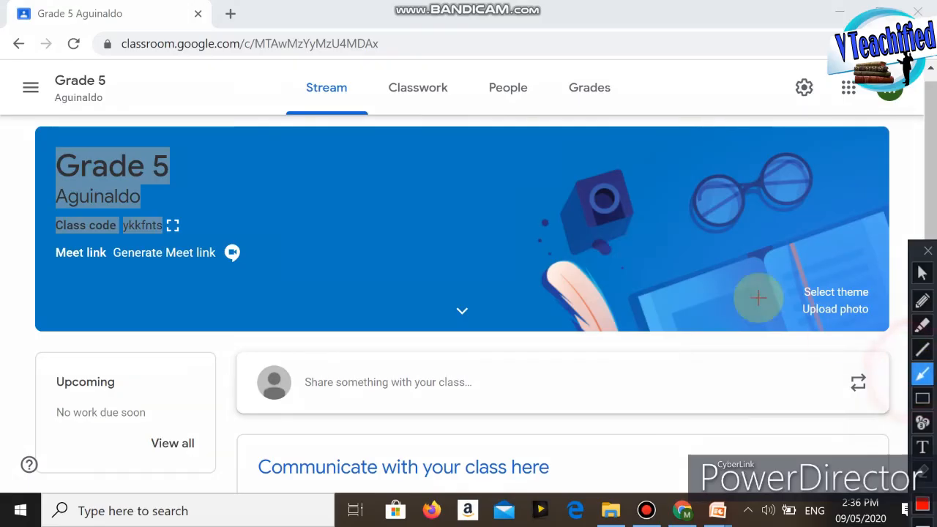
Step: Draw a red arrow to the settings gear and open the class settings
{"action": "left_click_drag", "start_coordinate": [617, 244], "coordinate": [783, 104]}
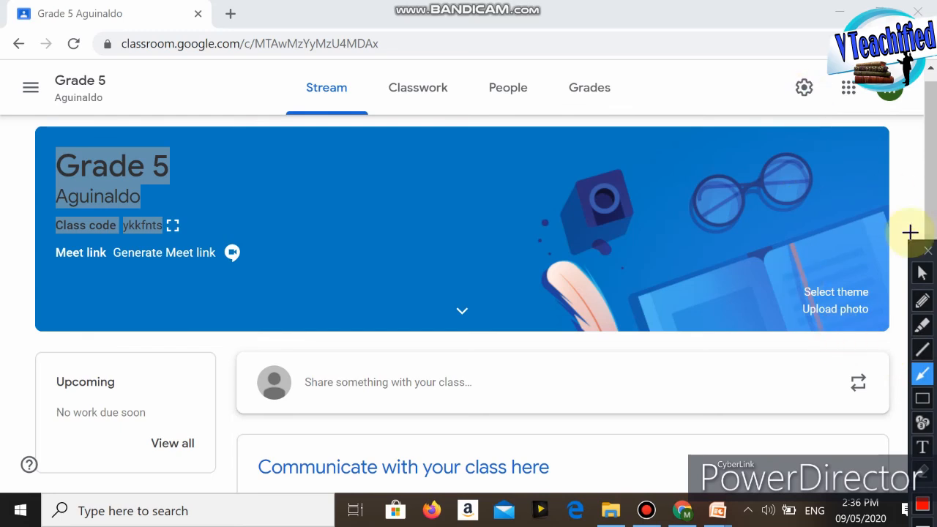
{"action": "left_click", "coordinate": [922, 272]}
{"action": "left_click", "coordinate": [803, 88]}
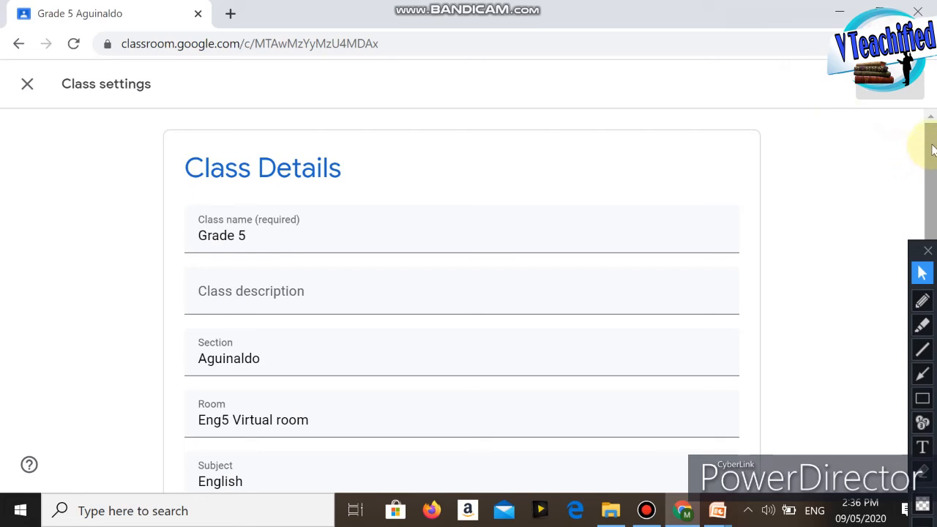
Step: Draw a downward red arrow beside the Class Details form and remove it
{"action": "left_click", "coordinate": [923, 376]}
{"action": "left_click_drag", "start_coordinate": [835, 213], "coordinate": [850, 380]}
{"action": "key", "text": "ctrl+z"}
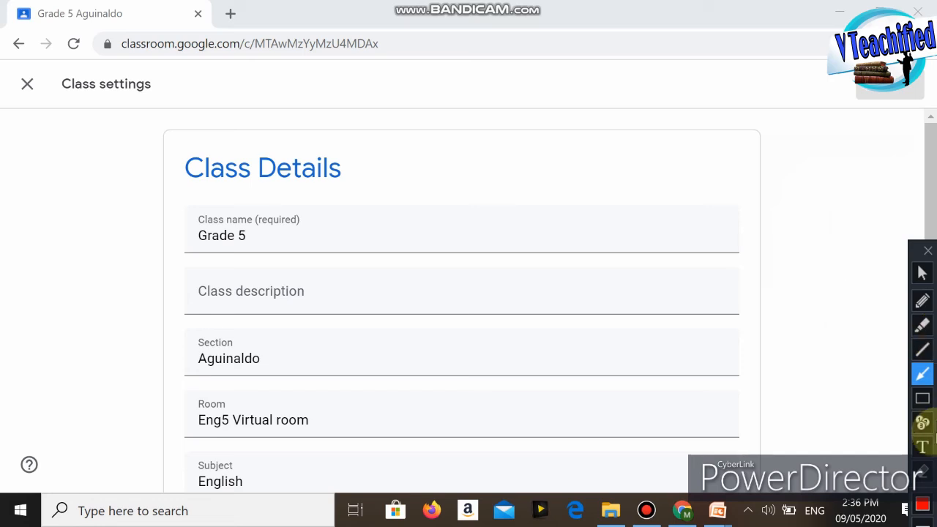
Step: Draw red arrows to the Class code label, its code, and its options arrow in the General settings
{"action": "left_click", "coordinate": [921, 272]}
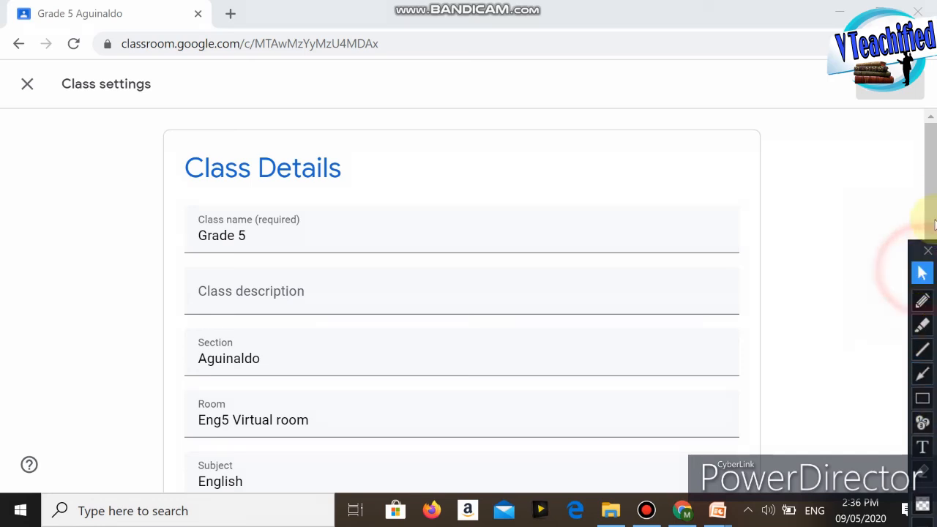
{"action": "mouse_move", "coordinate": [933, 165]}
{"action": "left_mouse_down"}
{"action": "mouse_move", "coordinate": [931, 157]}
{"action": "mouse_move", "coordinate": [932, 256]}
{"action": "left_mouse_up"}
{"action": "left_click", "coordinate": [921, 374]}
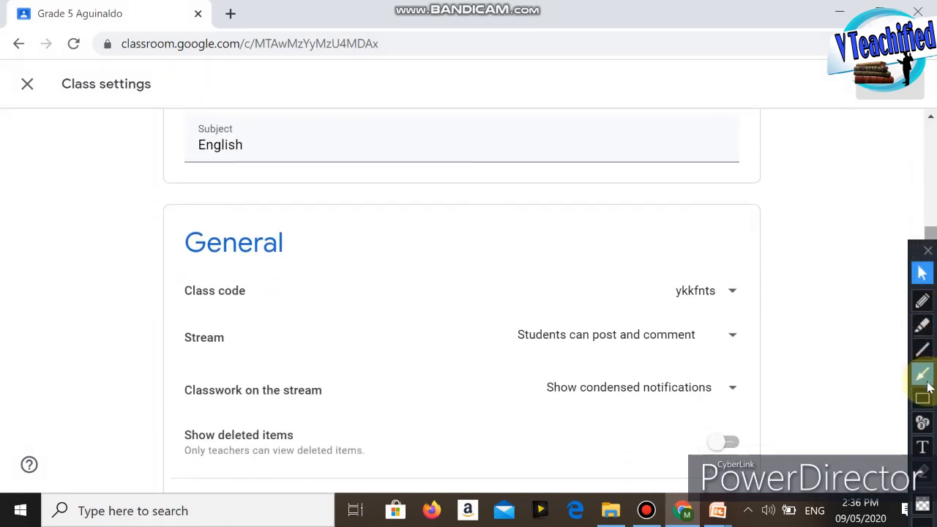
{"action": "left_click_drag", "start_coordinate": [509, 215], "coordinate": [659, 277]}
{"action": "left_click_drag", "start_coordinate": [439, 191], "coordinate": [249, 275]}
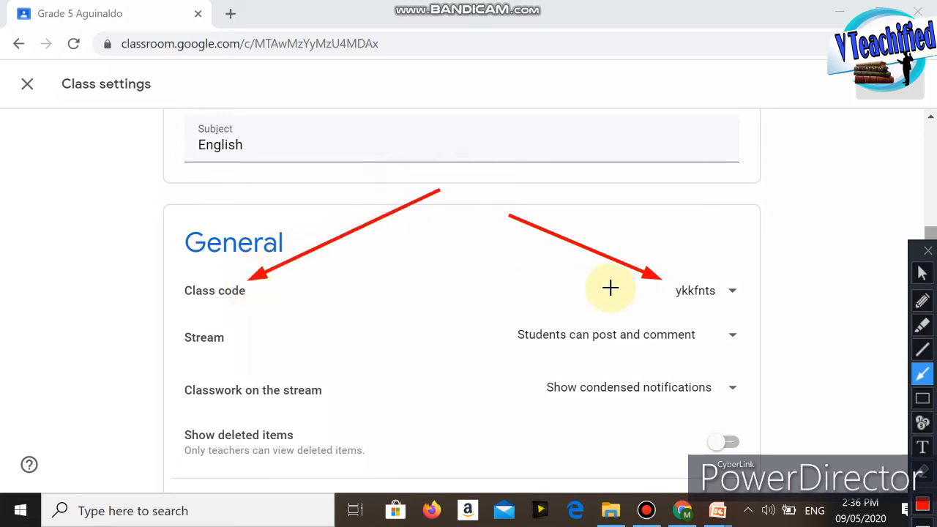
{"action": "left_click_drag", "start_coordinate": [735, 207], "coordinate": [736, 276]}
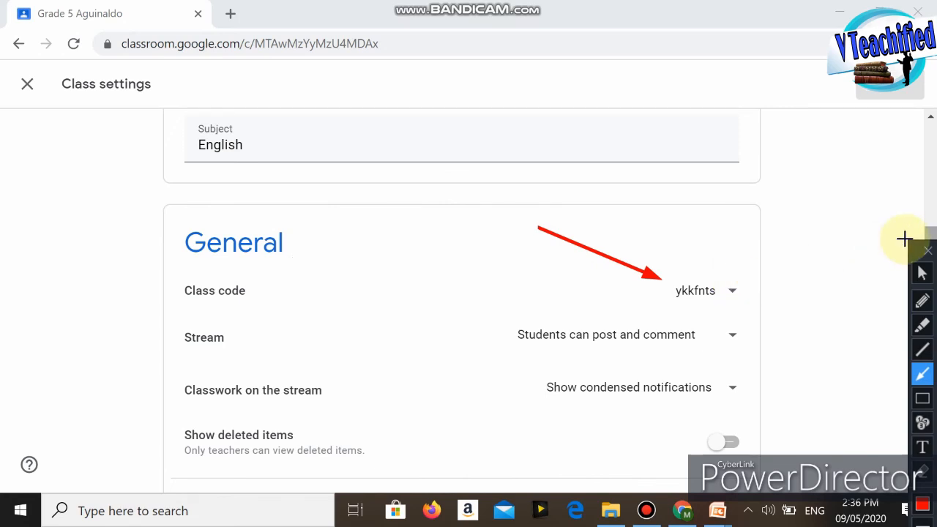
Step: Show the class code's options and draw red arrows to Display, Copy, Reset, and Disable
{"action": "left_click", "coordinate": [922, 273]}
{"action": "left_click", "coordinate": [733, 293]}
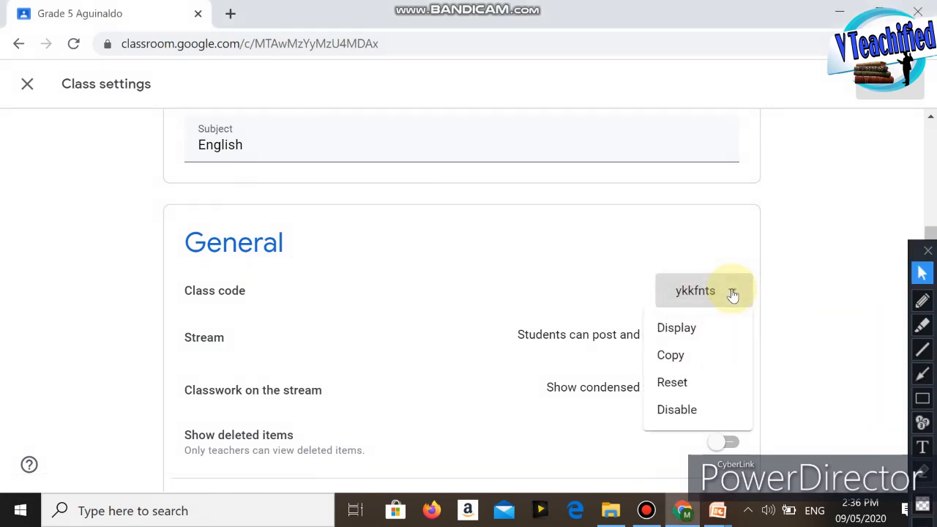
{"action": "left_click", "coordinate": [922, 373]}
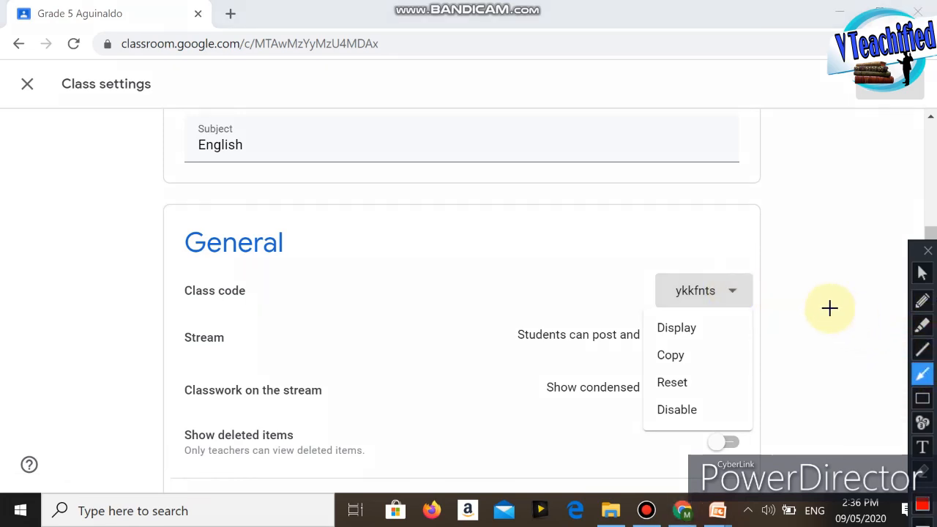
{"action": "left_click_drag", "start_coordinate": [823, 297], "coordinate": [727, 326]}
{"action": "left_click_drag", "start_coordinate": [808, 339], "coordinate": [701, 354]}
{"action": "left_click_drag", "start_coordinate": [804, 371], "coordinate": [692, 381]}
{"action": "left_click_drag", "start_coordinate": [803, 398], "coordinate": [710, 410]}
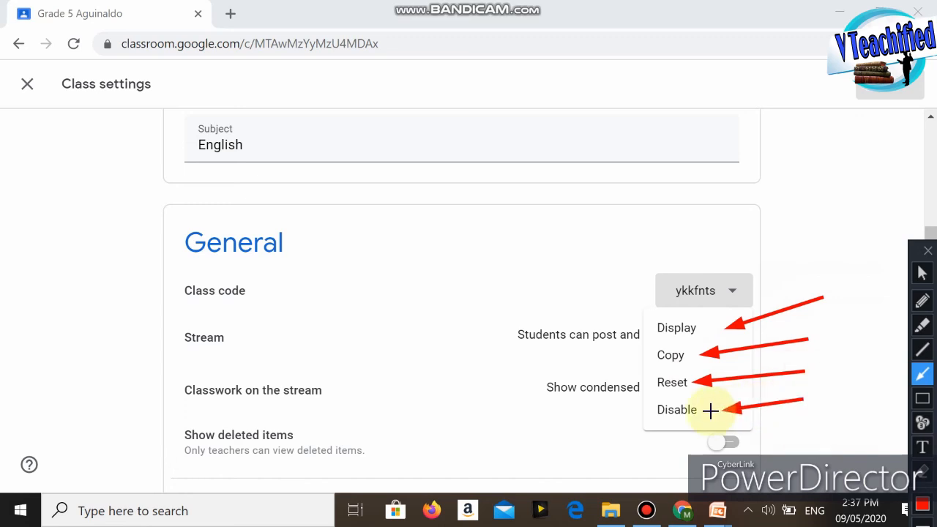
Step: Remove the red arrows from the class code options and reset the class code in the General settings
{"action": "key", "text": "Delete"}
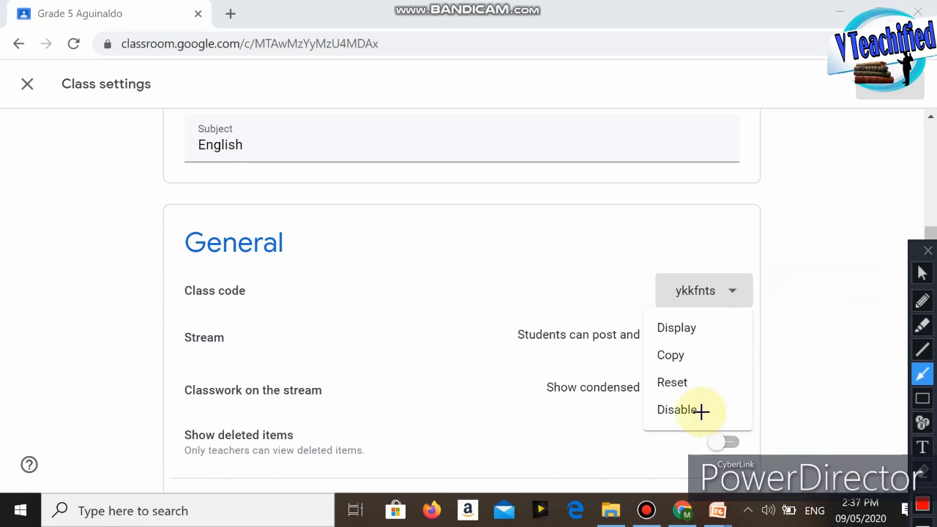
{"action": "left_click_drag", "start_coordinate": [796, 348], "coordinate": [711, 374]}
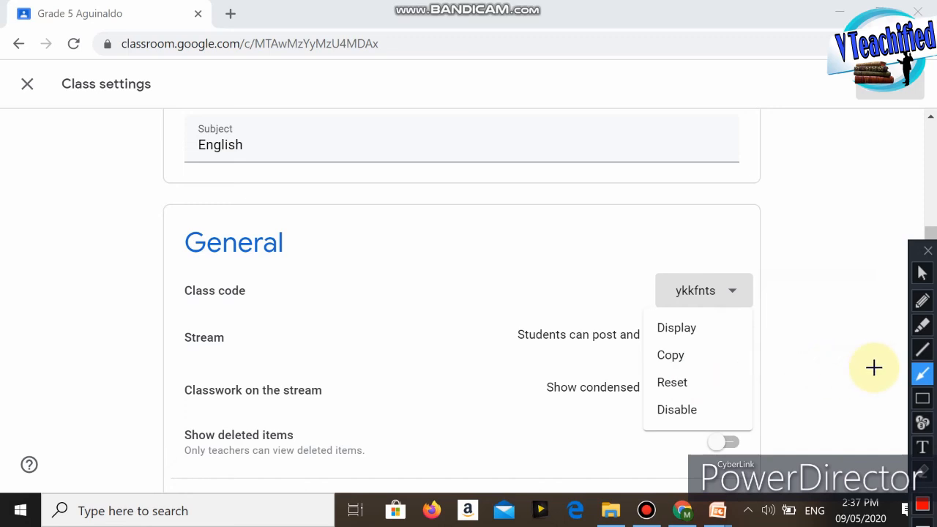
{"action": "left_click", "coordinate": [922, 272]}
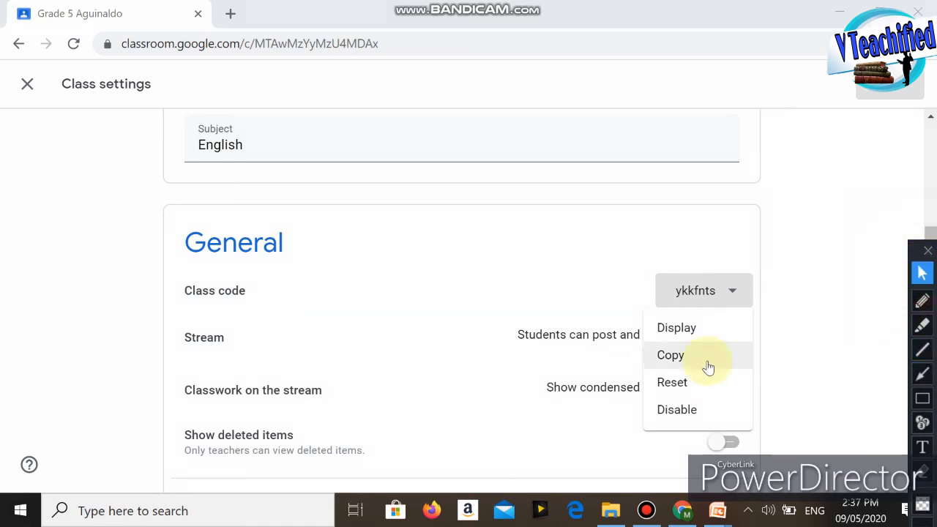
{"action": "left_click", "coordinate": [673, 382]}
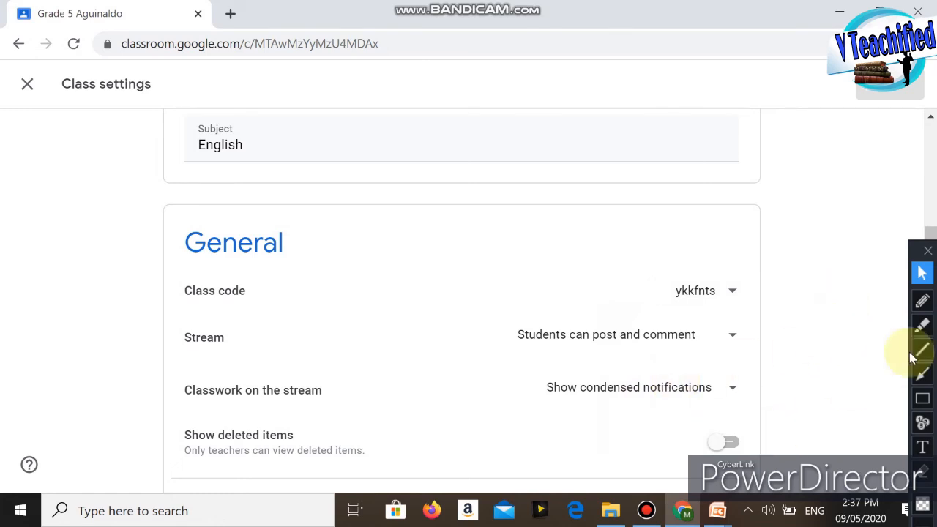
Step: Draw a red arrow up to the Class settings heading and close the settings to return to the class stream
{"action": "left_click", "coordinate": [921, 373]}
{"action": "mouse_move", "coordinate": [477, 234]}
{"action": "left_mouse_down"}
{"action": "mouse_move", "coordinate": [293, 303]}
{"action": "mouse_move", "coordinate": [140, 395]}
{"action": "mouse_move", "coordinate": [130, 415]}
{"action": "left_mouse_up"}
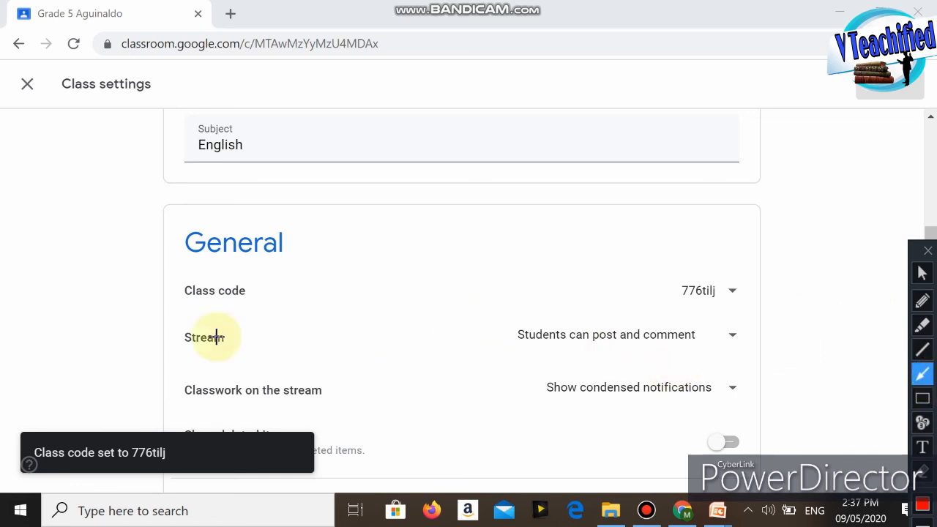
{"action": "mouse_move", "coordinate": [97, 357]}
{"action": "left_mouse_down"}
{"action": "mouse_move", "coordinate": [83, 115]}
{"action": "mouse_move", "coordinate": [64, 104]}
{"action": "left_mouse_up"}
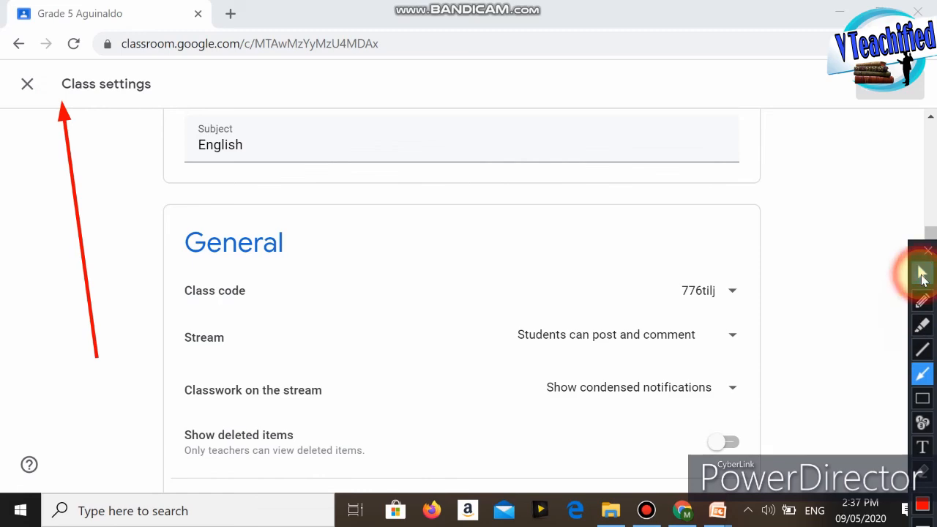
{"action": "left_click", "coordinate": [922, 274]}
{"action": "left_click", "coordinate": [27, 83]}
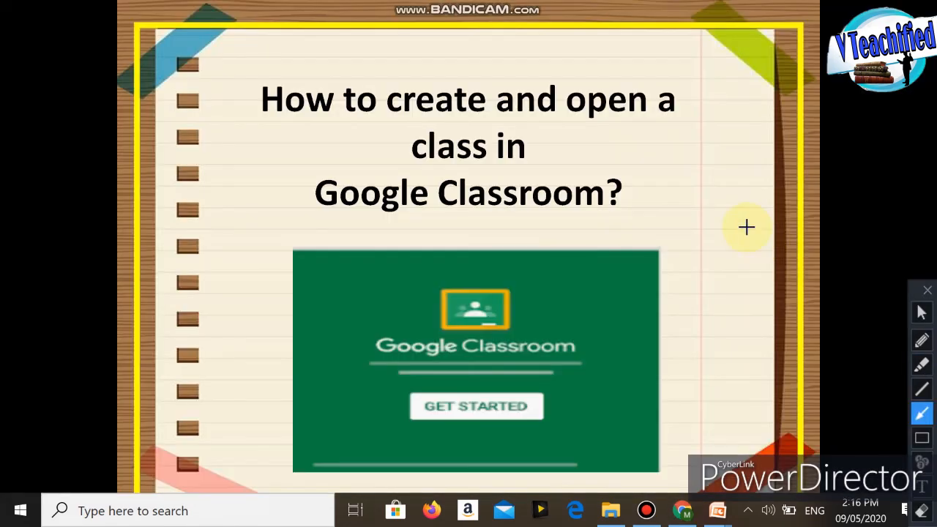
{"action": "left_click_drag", "start_coordinate": [746, 227], "coordinate": [571, 128]}
{"action": "left_click_drag", "start_coordinate": [163, 268], "coordinate": [316, 210]}
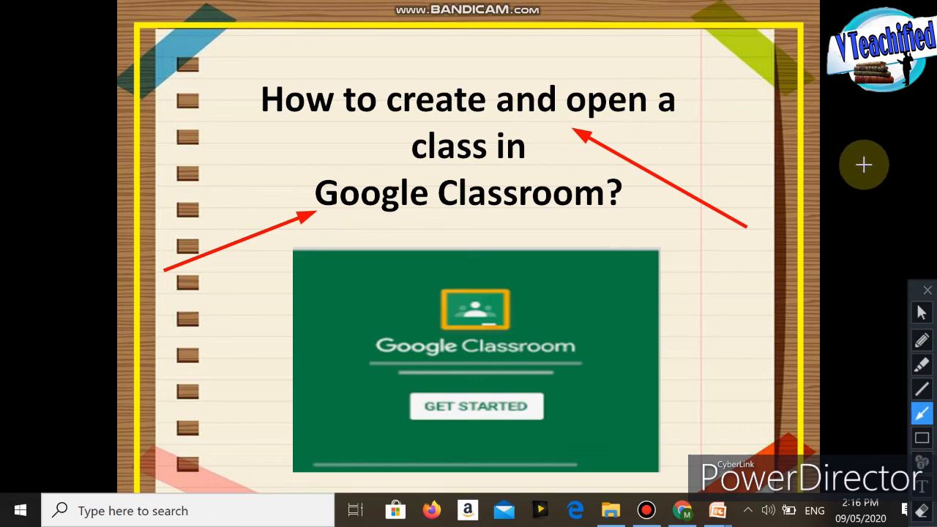
{"action": "left_click", "coordinate": [921, 312]}
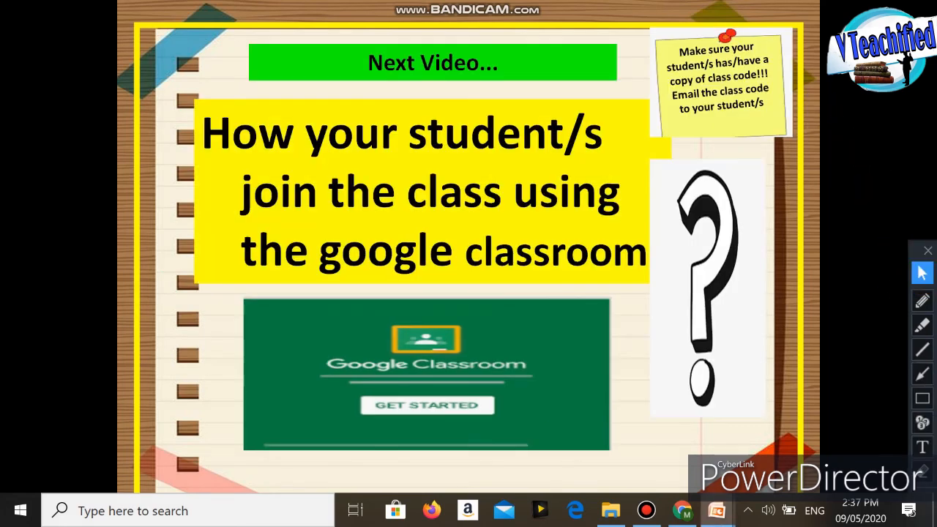